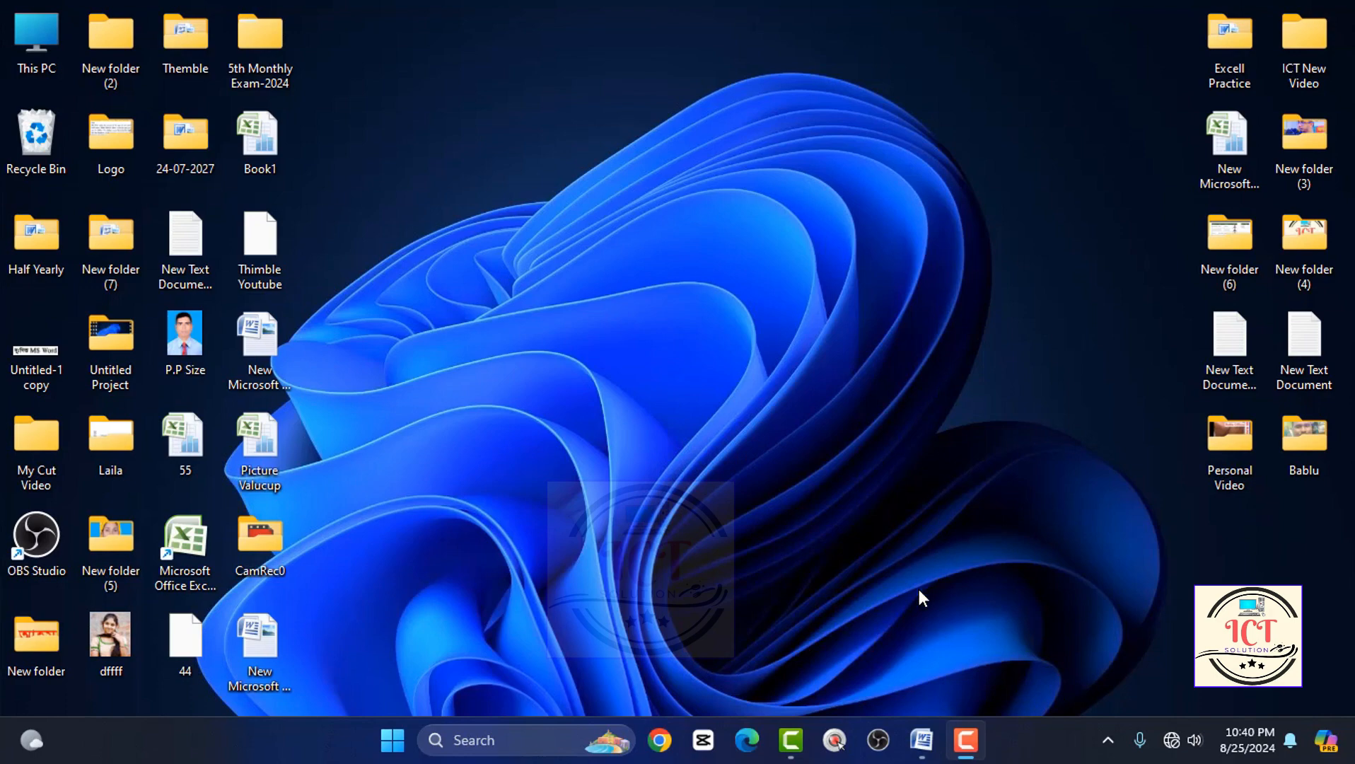
# Switch to the open Word document and try selecting all of its text.
pyautogui.click(922, 740)
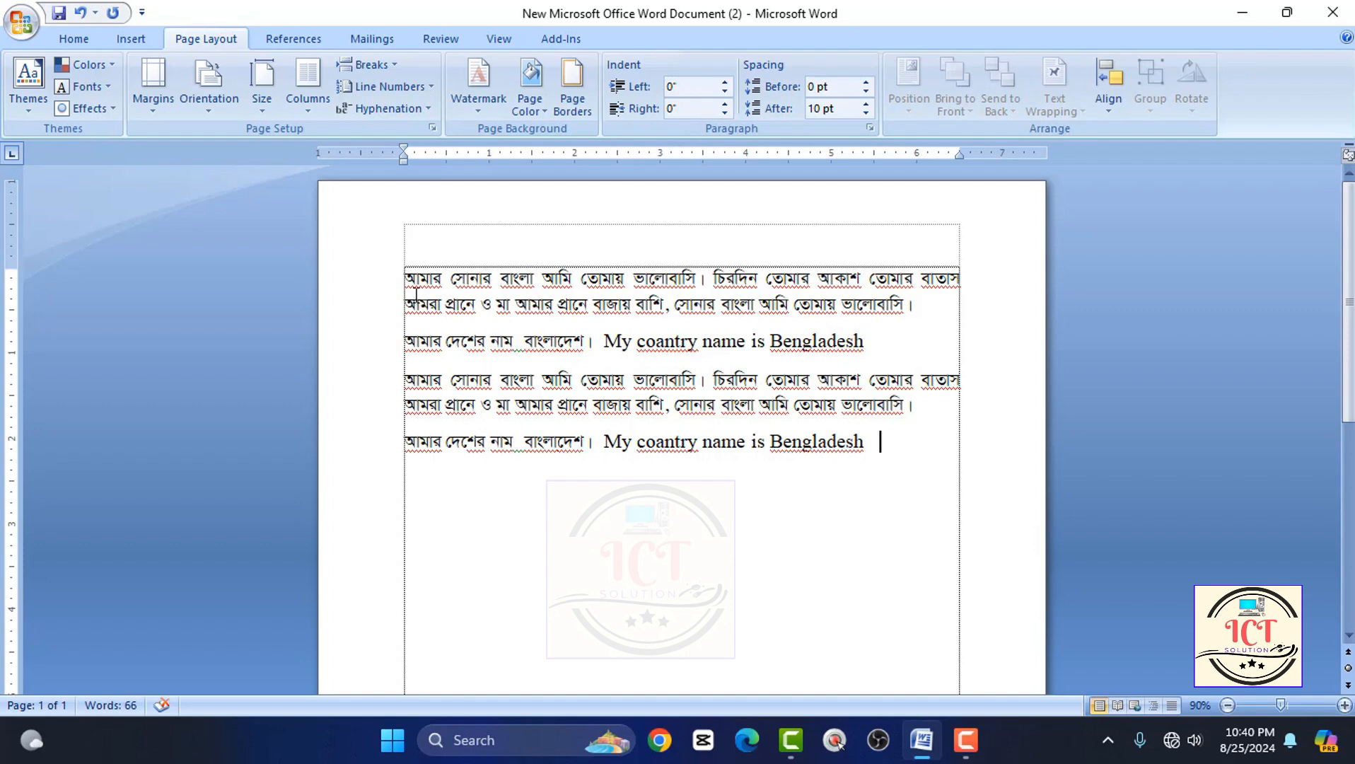
pyautogui.moveTo(405, 283); pyautogui.dragTo(876, 452)
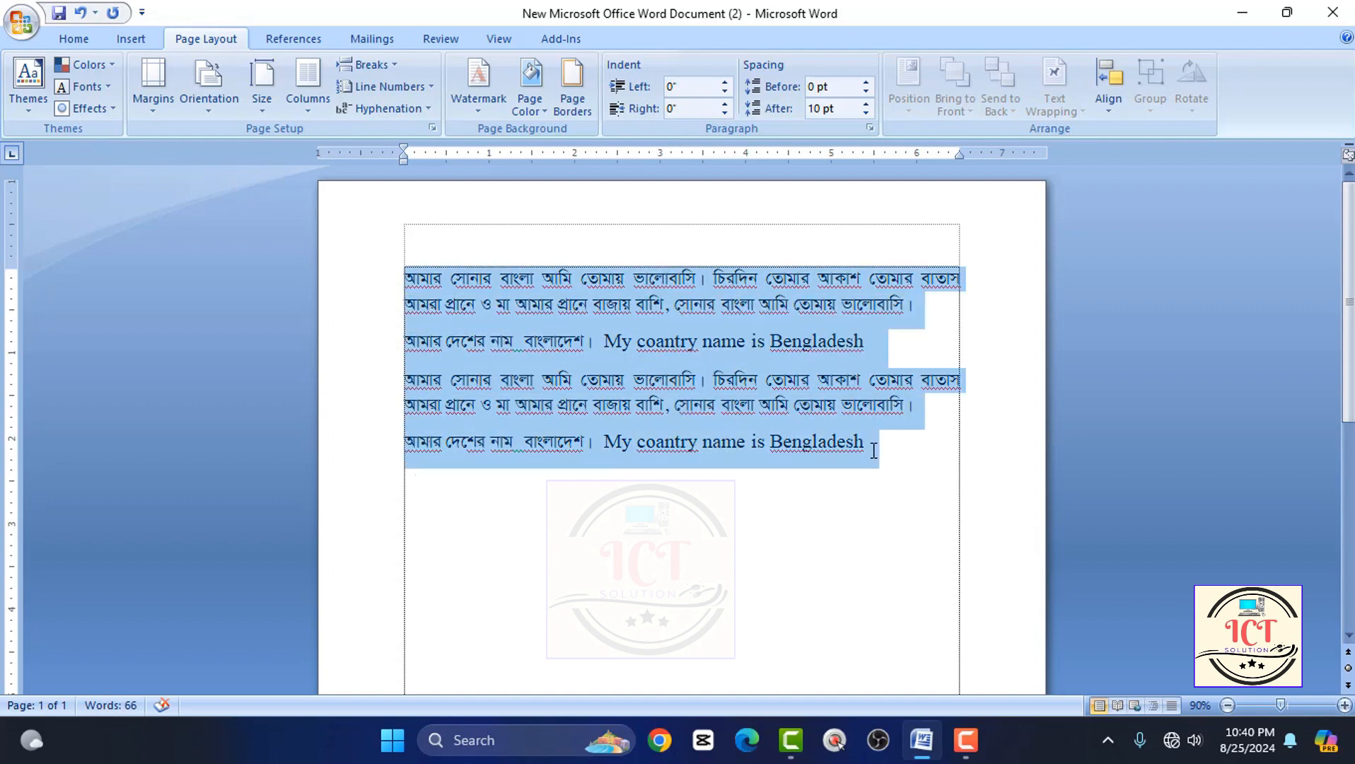
pyautogui.click(570, 348)
pyautogui.moveTo(401, 280); pyautogui.dragTo(866, 442)
pyautogui.click(745, 366)
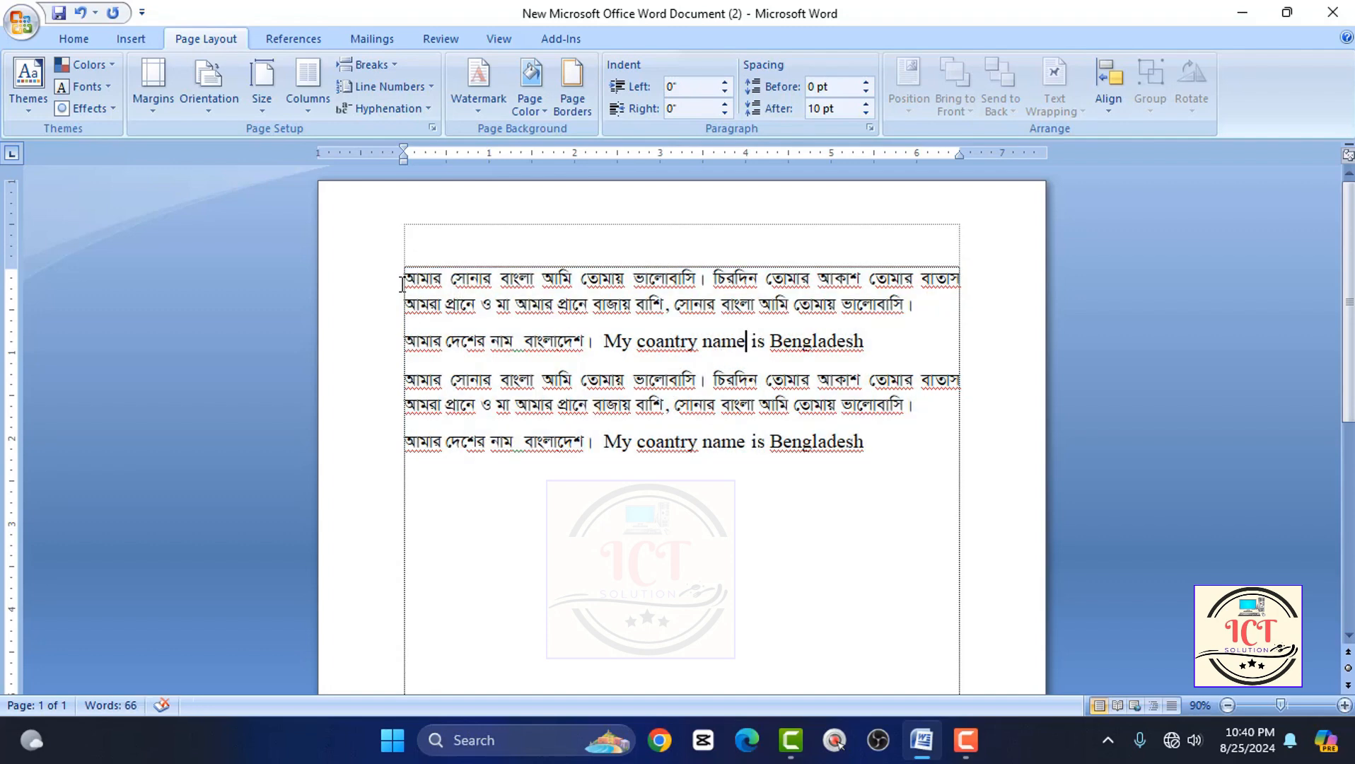
pyautogui.moveTo(405, 279); pyautogui.dragTo(923, 314)
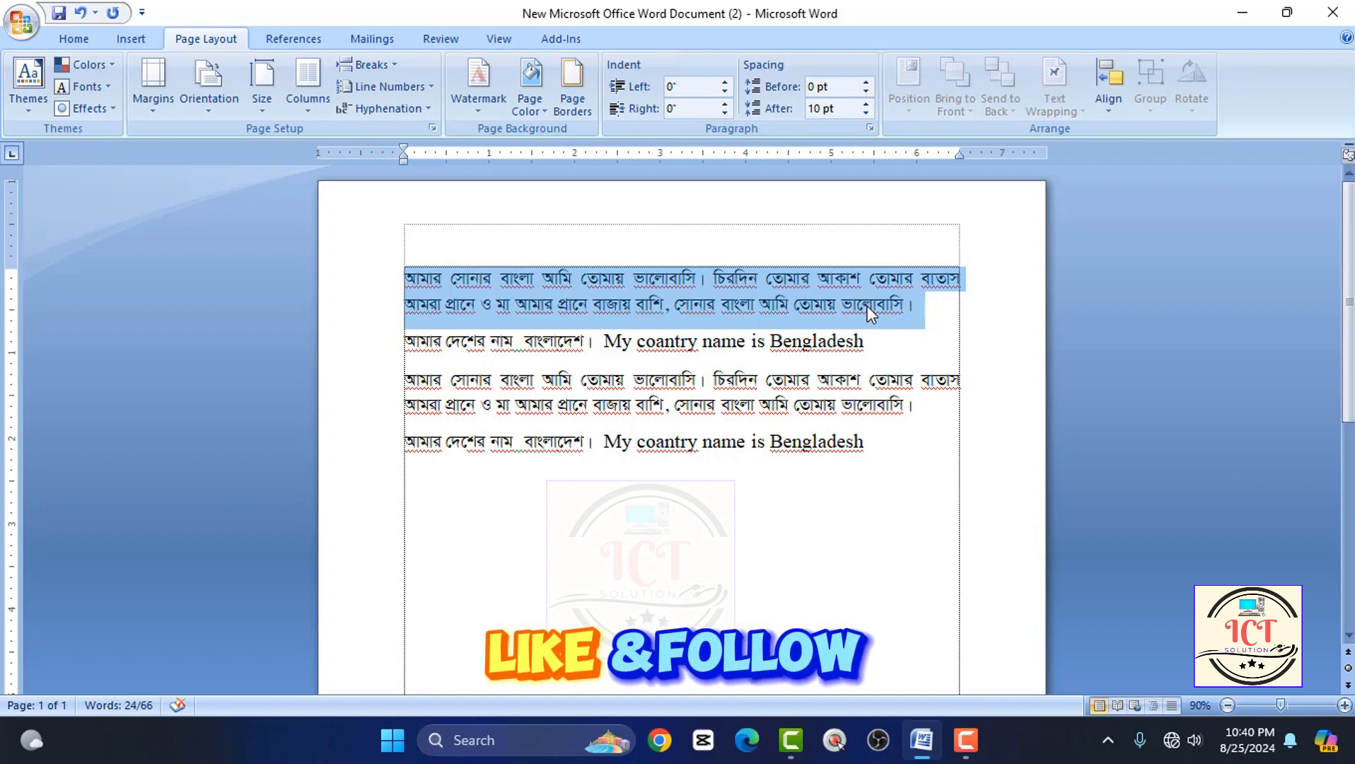
pyautogui.click(726, 310)
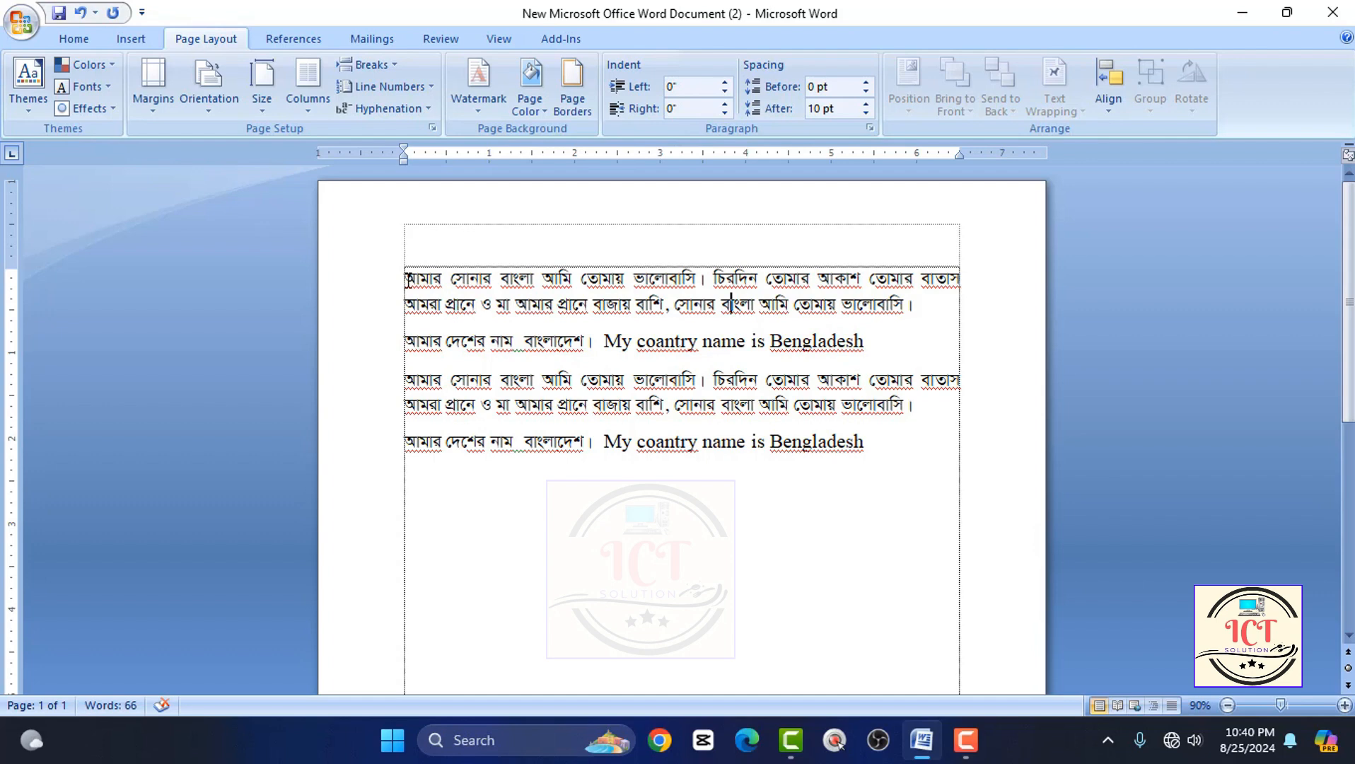
pyautogui.moveTo(408, 281); pyautogui.dragTo(835, 399)
pyautogui.click(799, 405)
pyautogui.moveTo(402, 283); pyautogui.dragTo(870, 434)
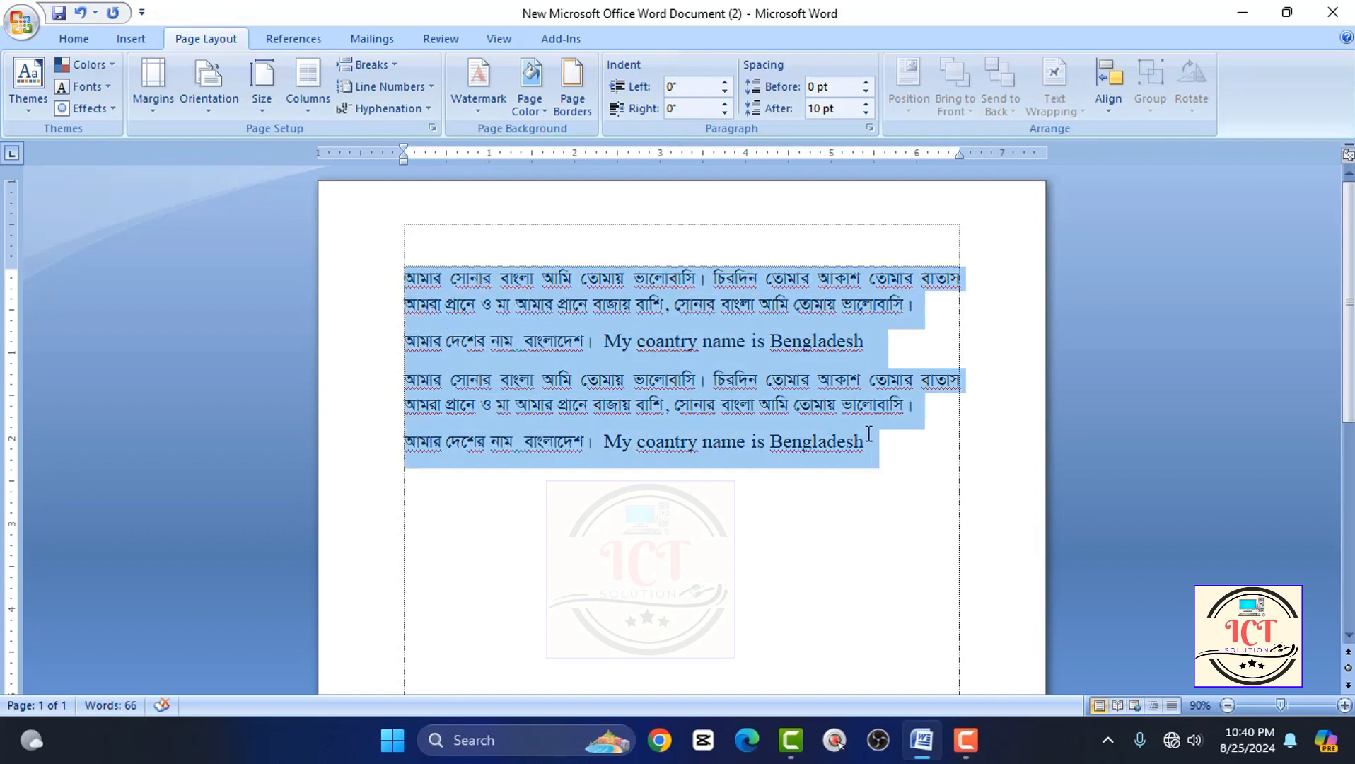
pyautogui.click(663, 305)
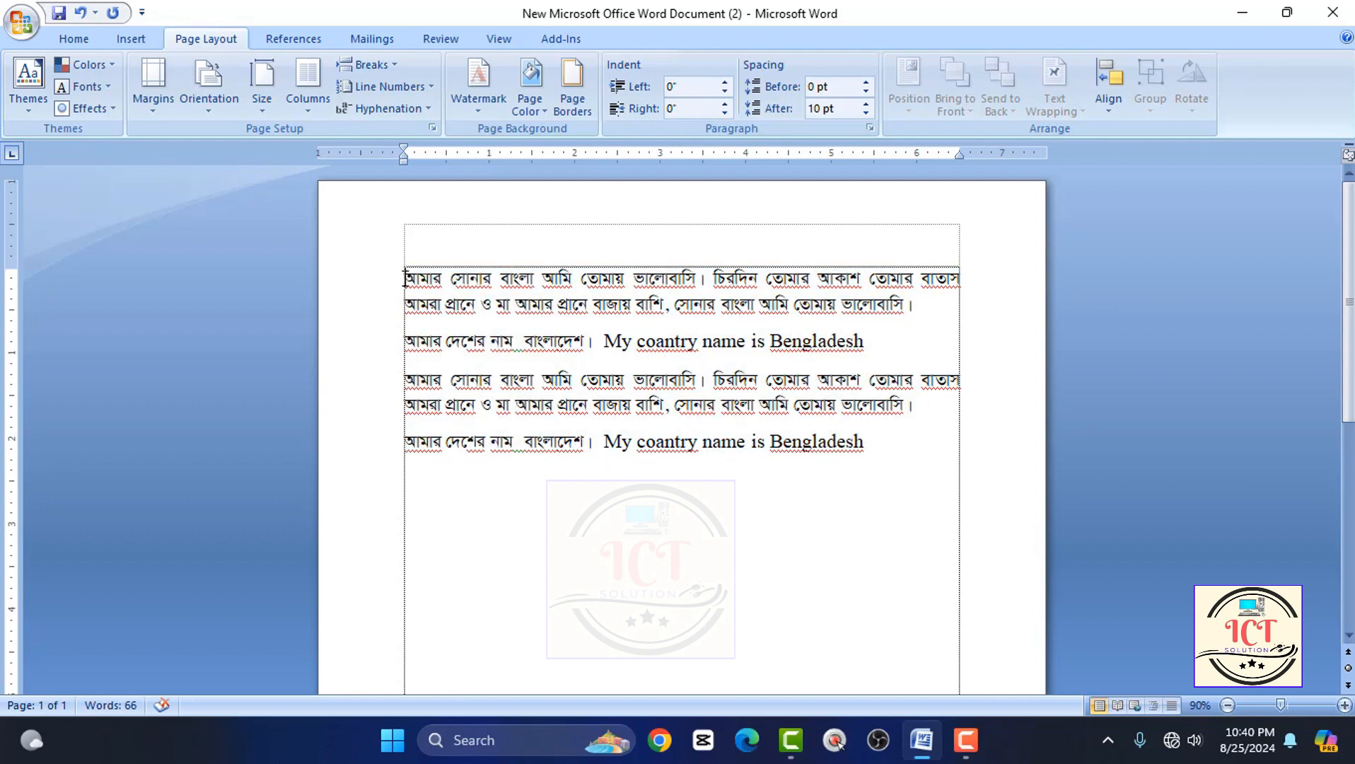
pyautogui.moveTo(404, 278); pyautogui.dragTo(877, 312)
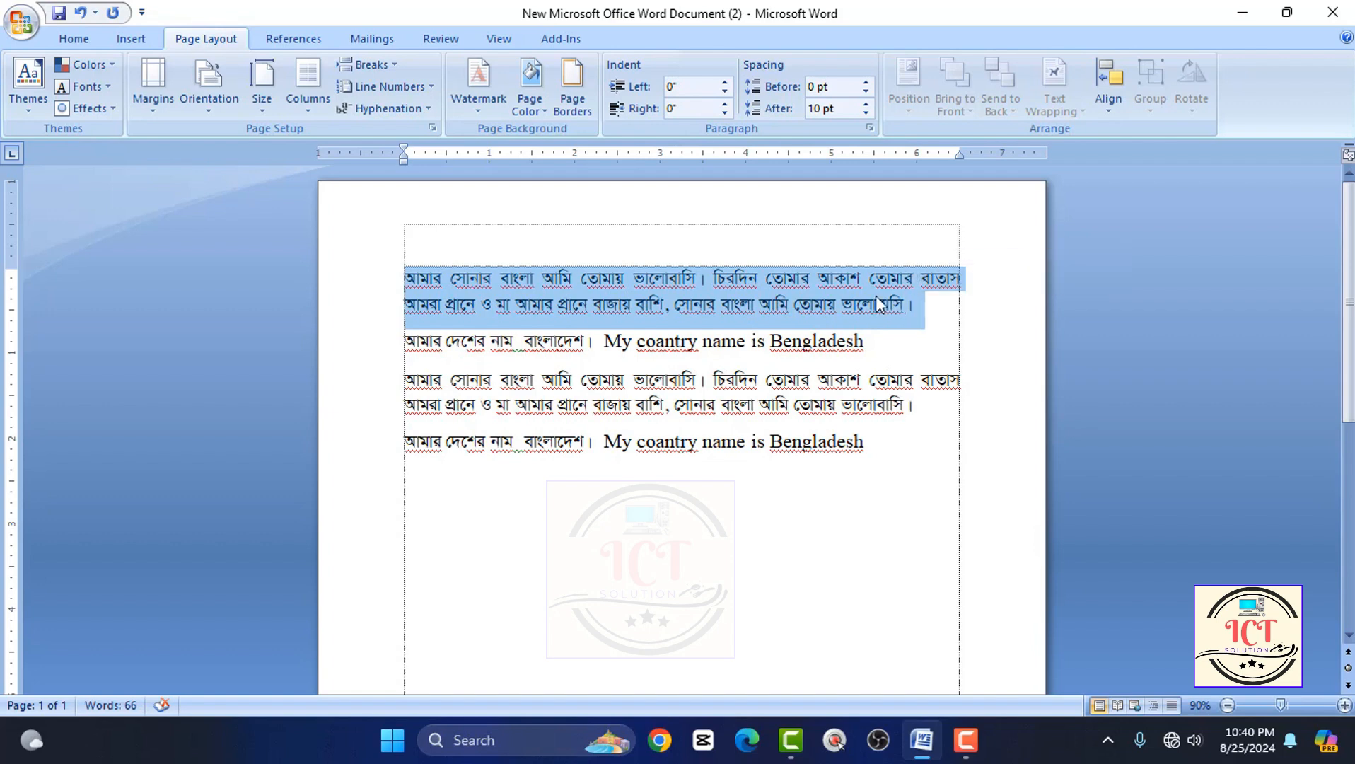
pyautogui.click(452, 280)
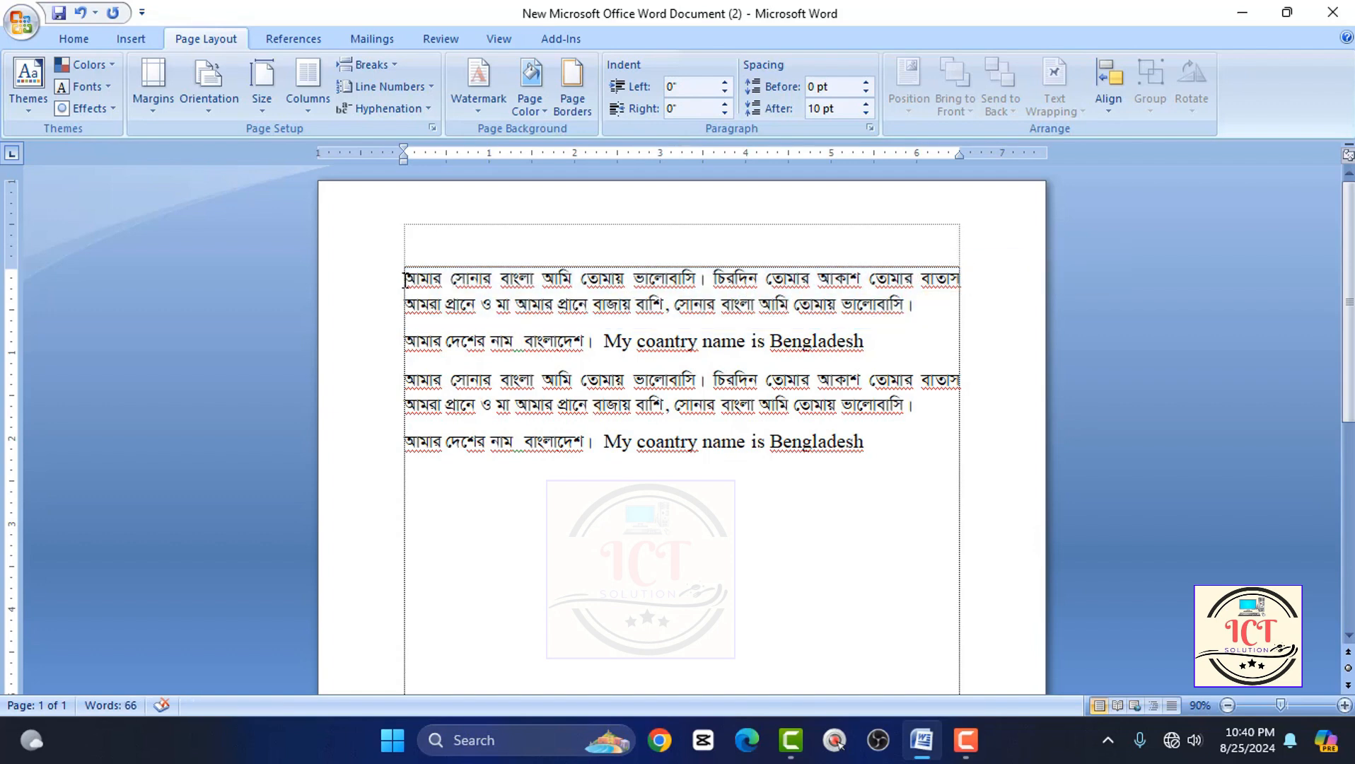
# Set the font size of the document's first paragraph to 28.
pyautogui.moveTo(404, 280); pyautogui.dragTo(919, 306)
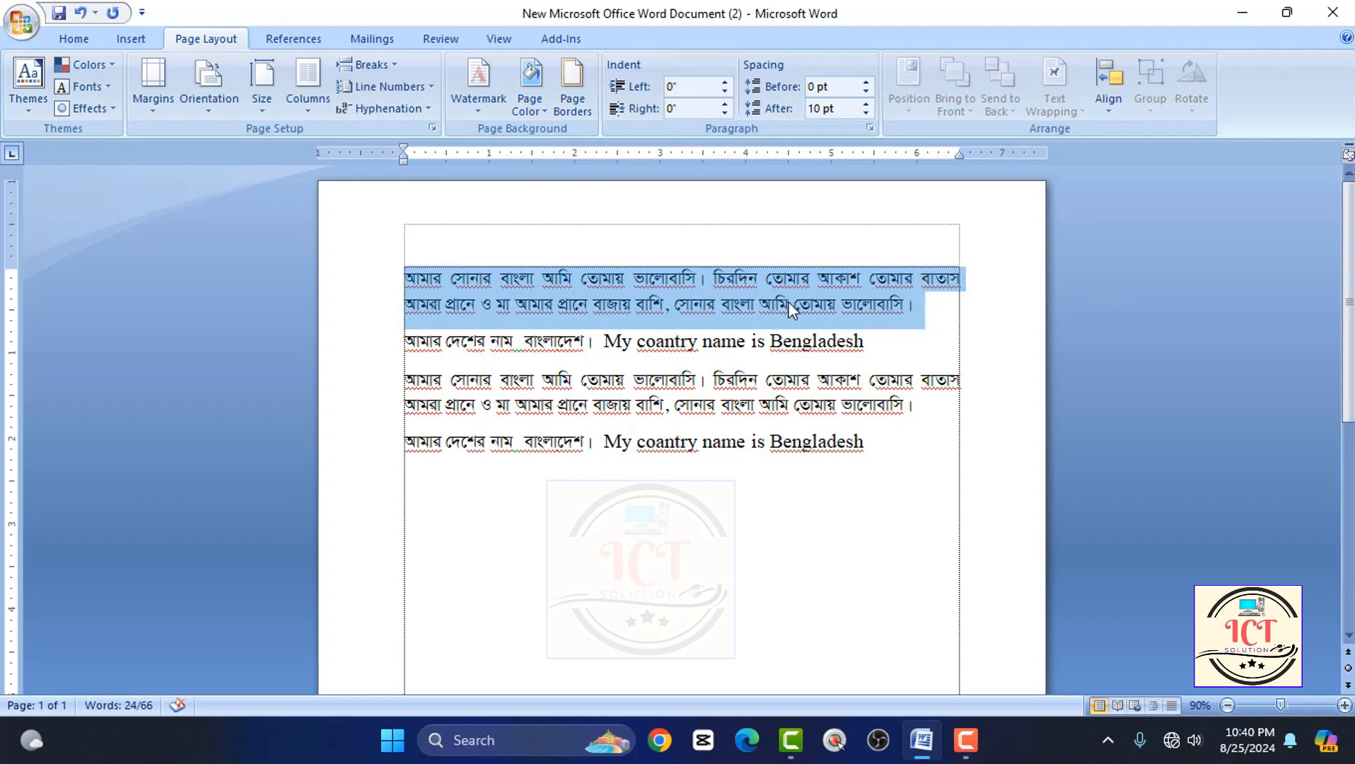
pyautogui.click(78, 39)
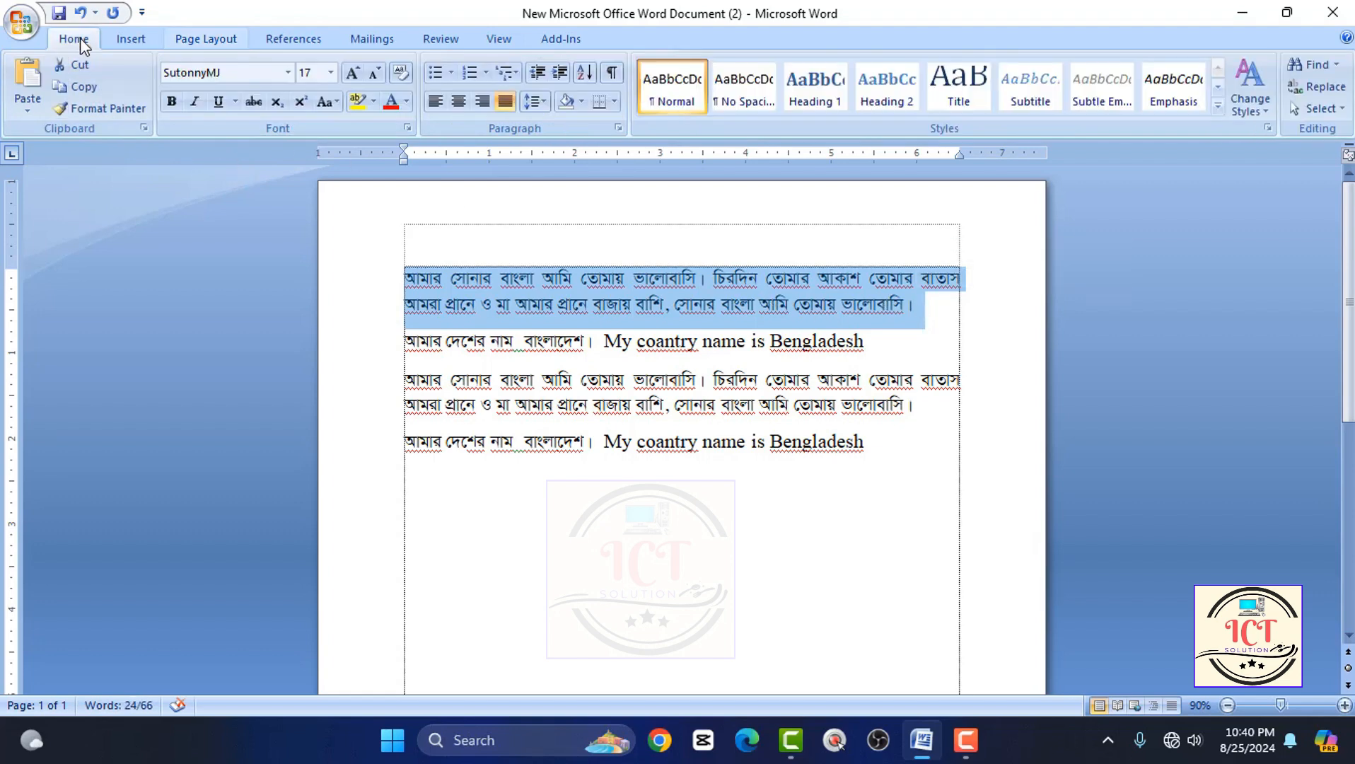
pyautogui.click(330, 73)
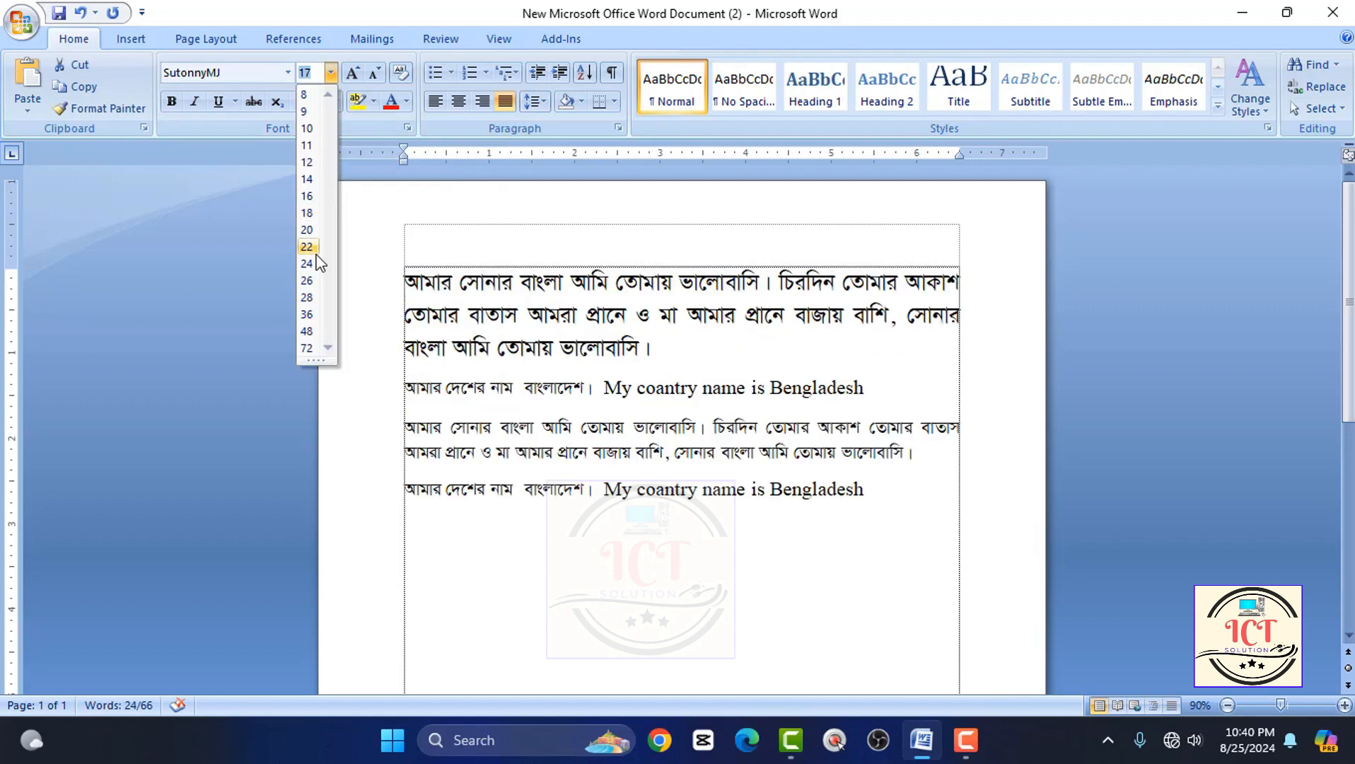
pyautogui.click(309, 298)
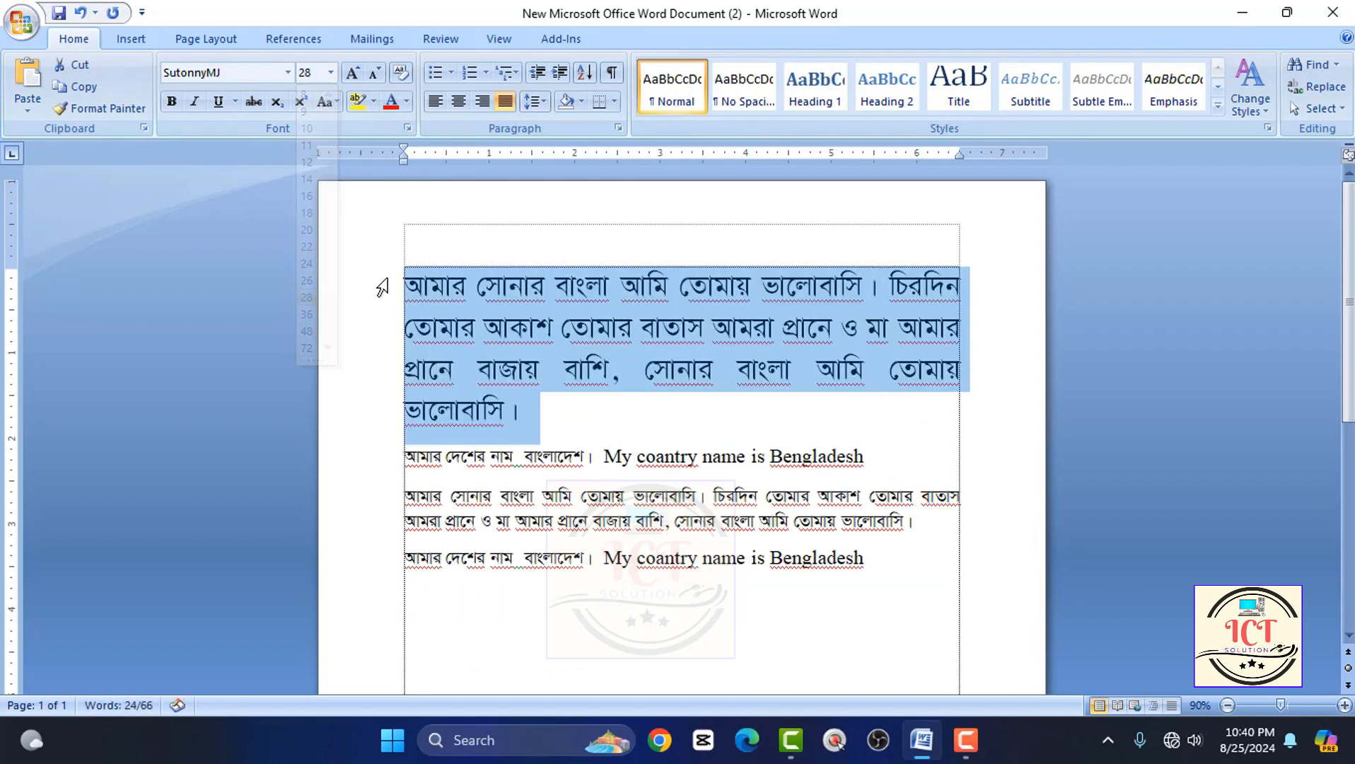
pyautogui.click(422, 286)
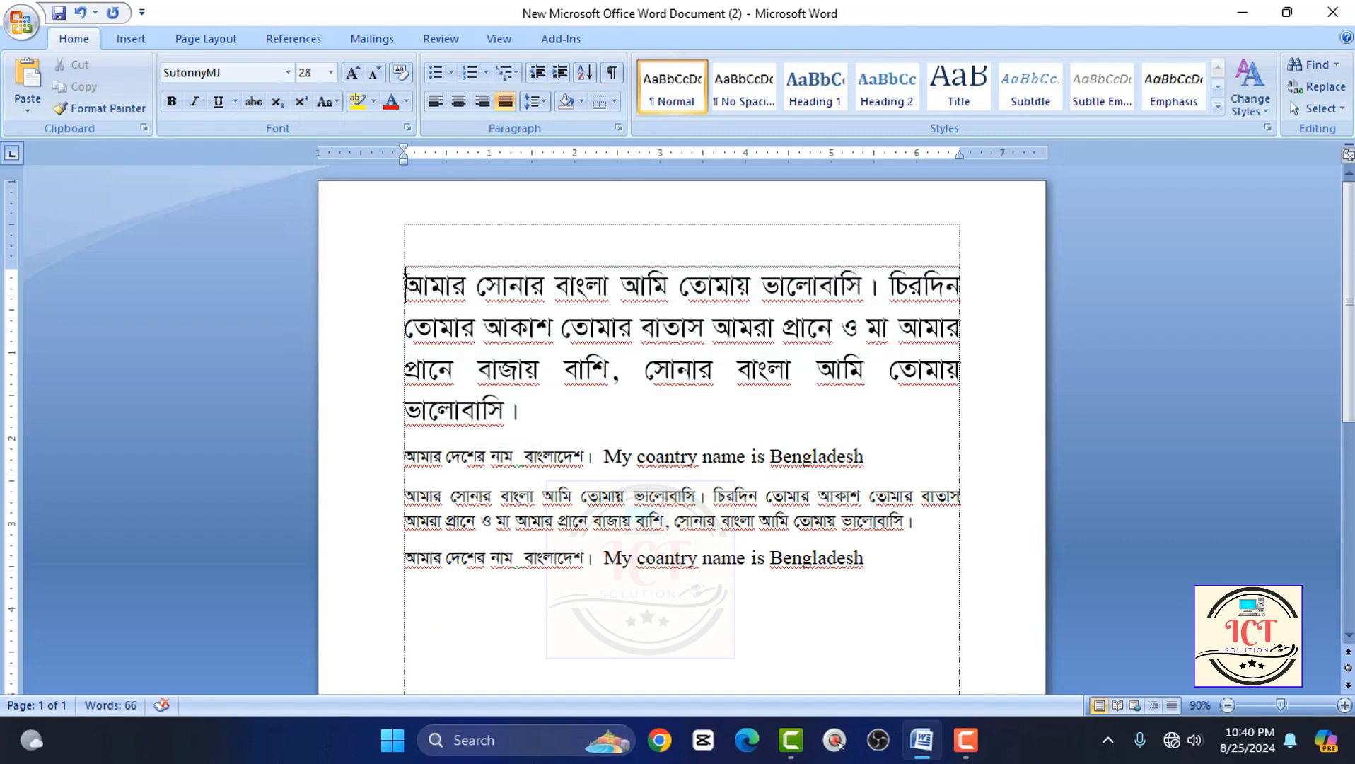
# Enlarge the first paragraph's text one point at a time to size 31.
pyautogui.moveTo(405, 286); pyautogui.dragTo(519, 409)
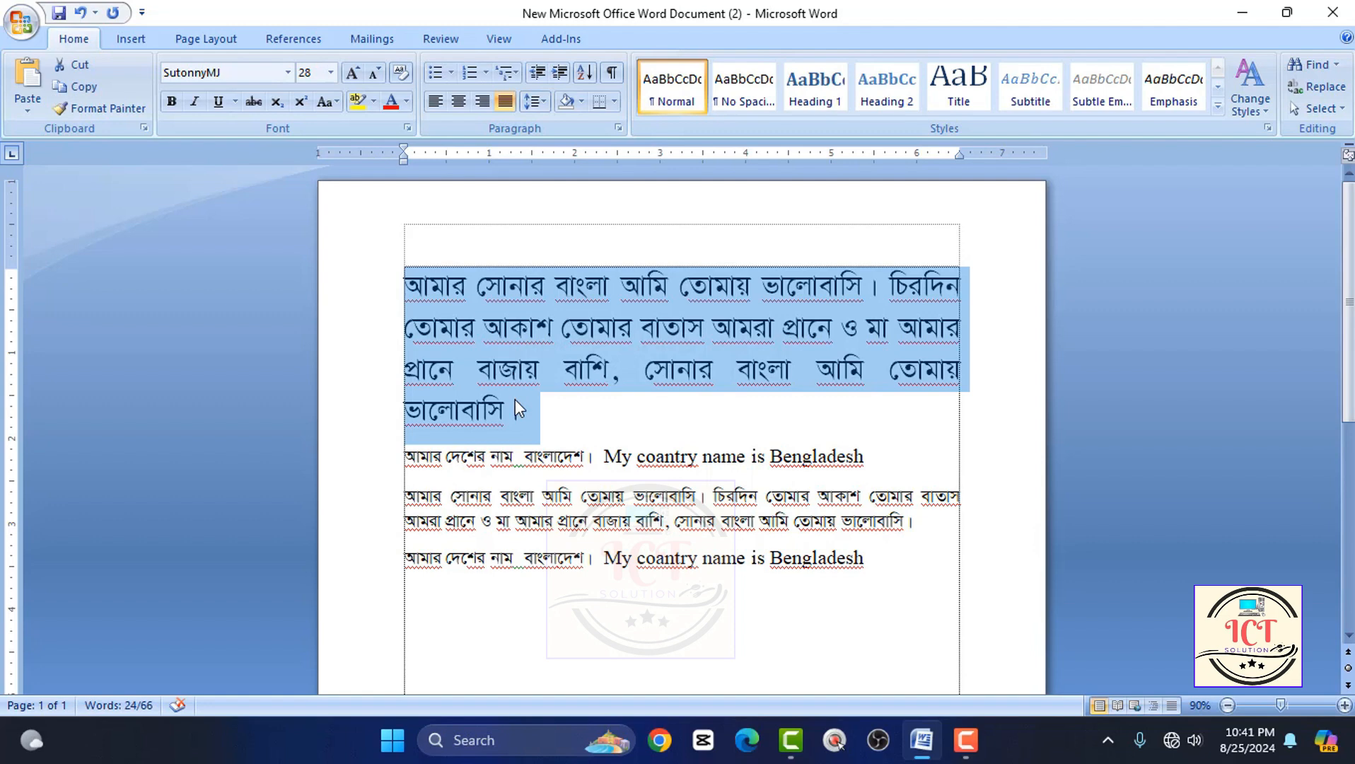
pyautogui.hotkey('ctrl', ']')
pyautogui.hotkey('ctrl', ']')
pyautogui.hotkey('ctrl', ']')
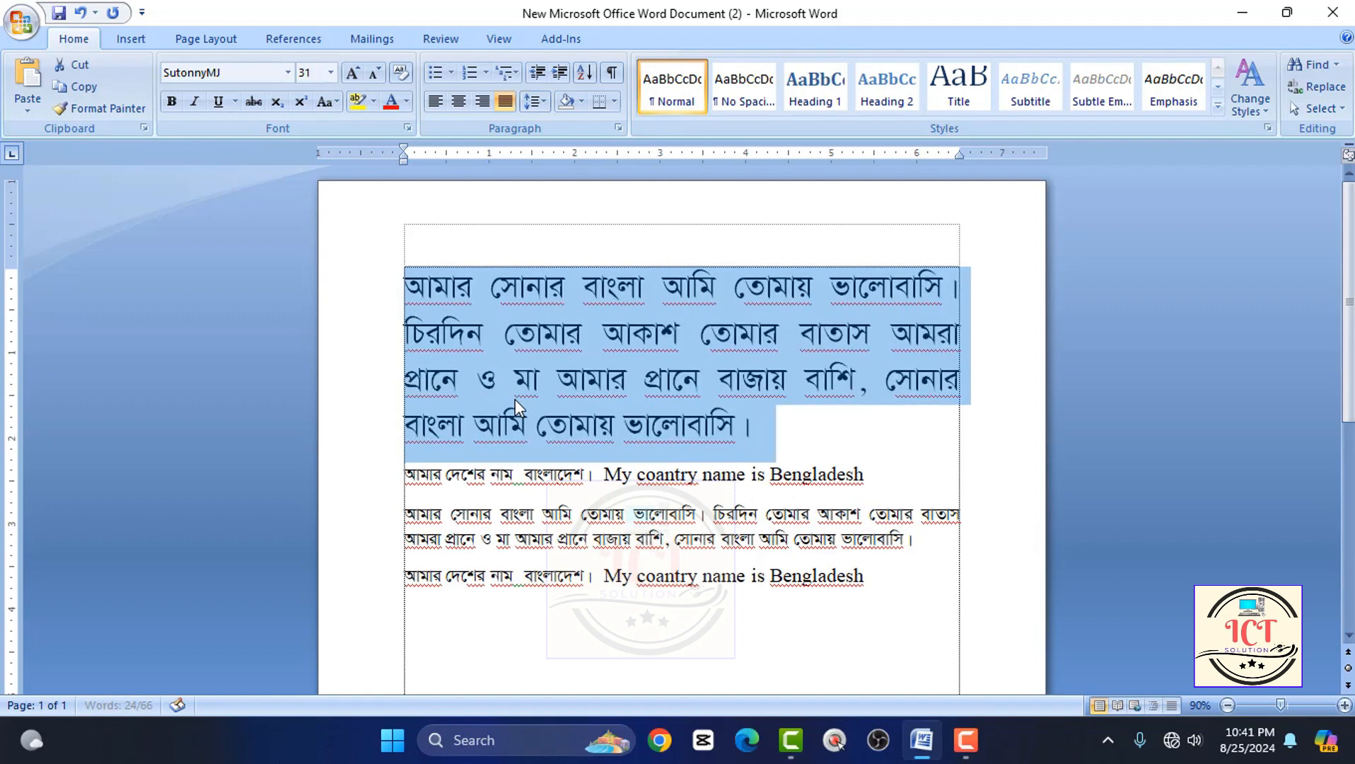
# Shrink the first paragraph's text in one-point steps, ending at size 28.
pyautogui.hotkey('ctrl', '[')
pyautogui.hotkey('ctrl', '[')
pyautogui.hotkey('ctrl', '[')
pyautogui.hotkey('ctrl', '[')
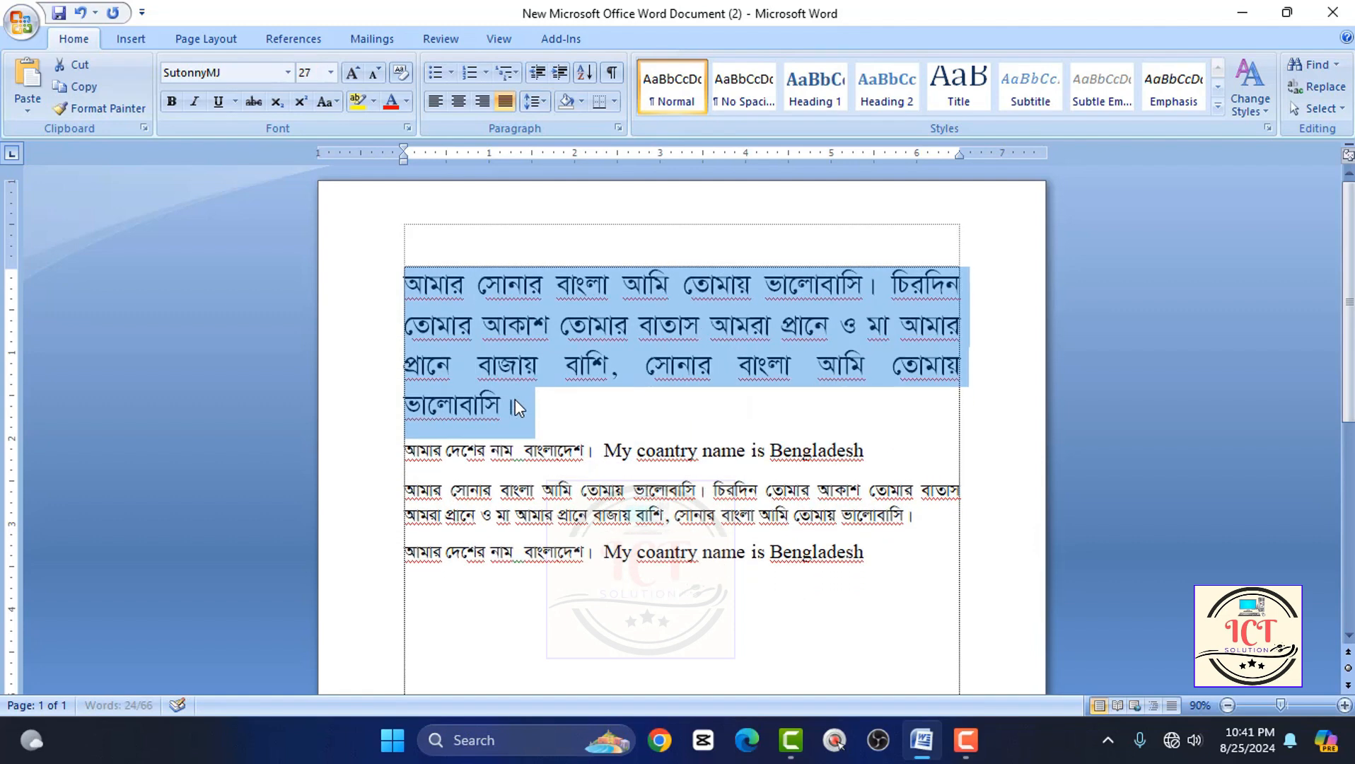
pyautogui.hotkey('ctrl', '[')
pyautogui.hotkey('ctrl', '[')
pyautogui.hotkey('ctrl', '[')
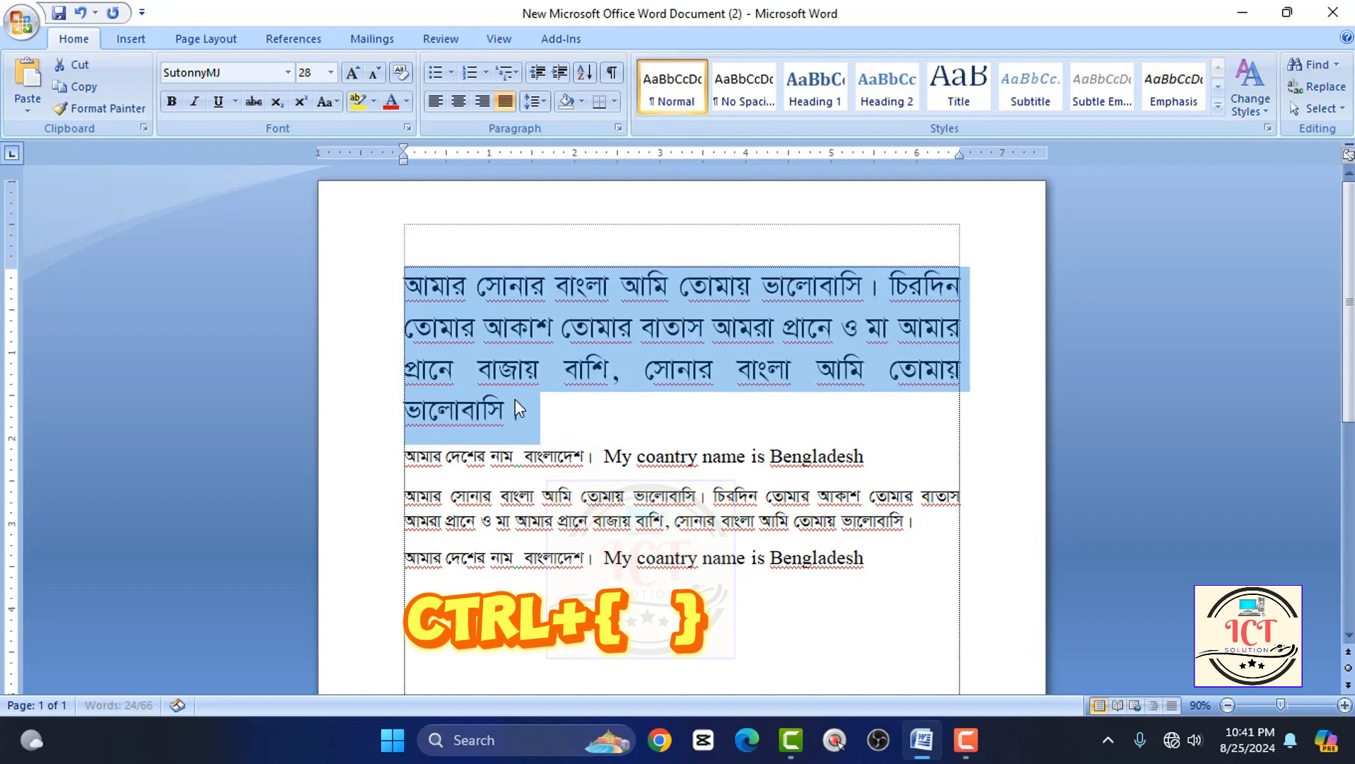
# Grow the first paragraph's text again in one-point steps up to size 31.
pyautogui.hotkey('ctrl', ']')
pyautogui.hotkey('ctrl', ']')
pyautogui.hotkey('ctrl', ']')
pyautogui.hotkey('ctrl', ']')
pyautogui.hotkey('ctrl', ']')
pyautogui.hotkey('ctrl', ']')
pyautogui.hotkey('ctrl', ']')
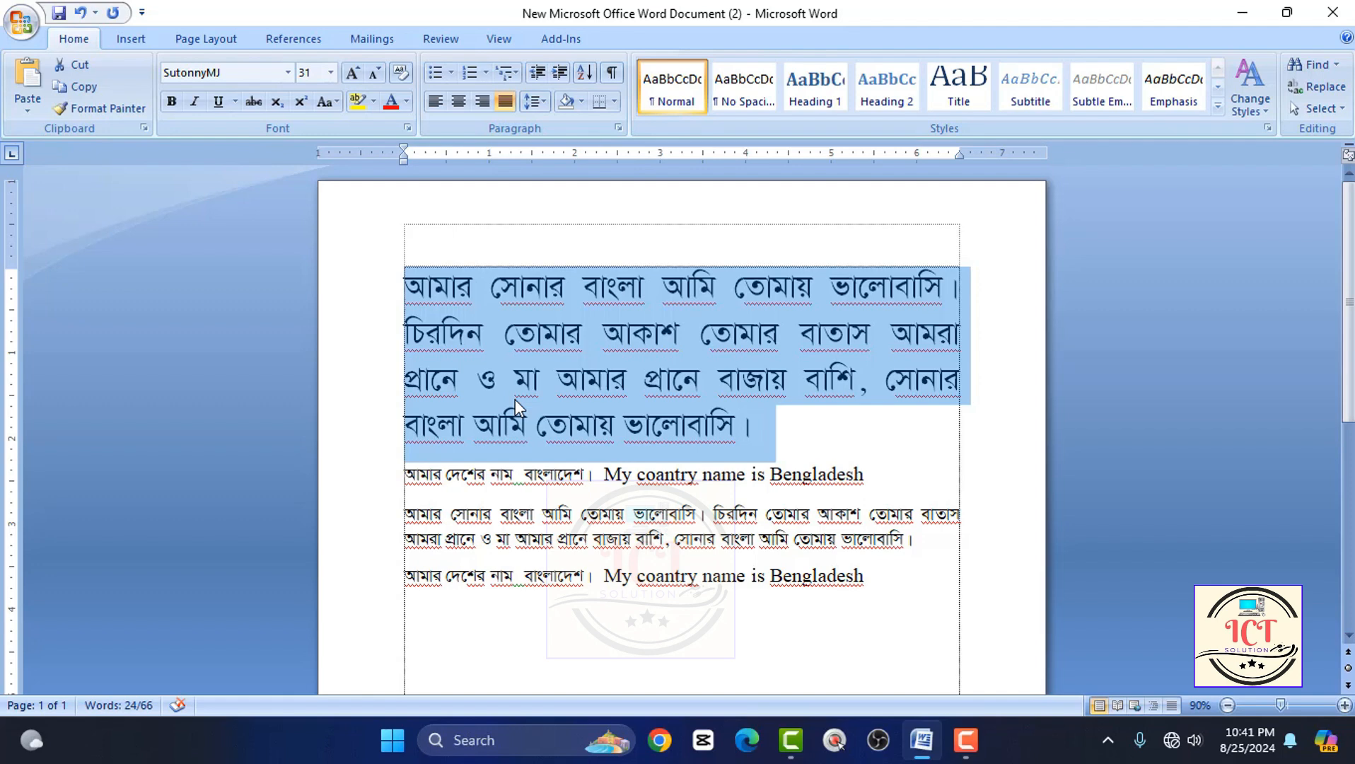
# Reduce the first paragraph's text in one-point steps down to size 21.
pyautogui.hotkey('ctrl', '[')
pyautogui.hotkey('ctrl', '[')
pyautogui.hotkey('ctrl', '[')
pyautogui.hotkey('ctrl', '[')
pyautogui.hotkey('ctrl', '[')
pyautogui.hotkey('ctrl', '[')
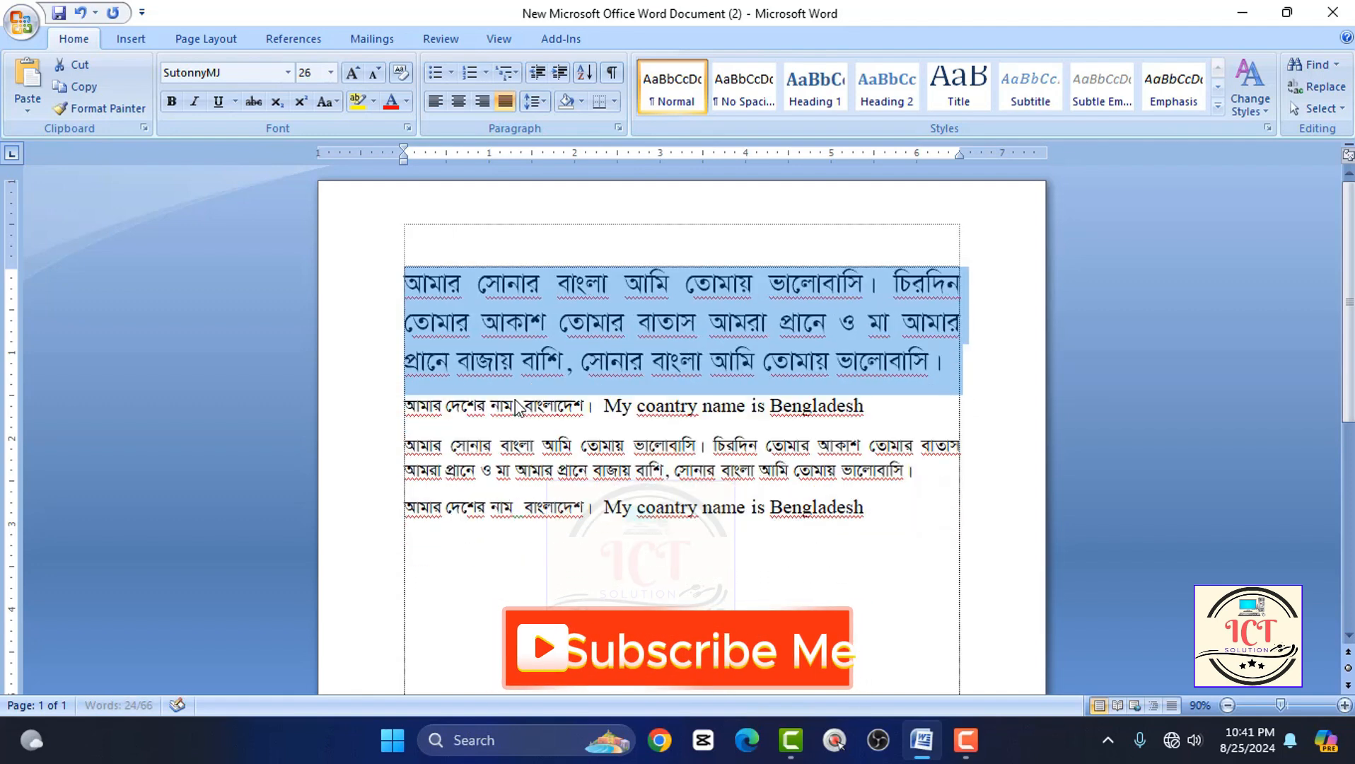
pyautogui.hotkey('ctrl', '[')
pyautogui.hotkey('ctrl', '[')
pyautogui.hotkey('ctrl', '[')
pyautogui.hotkey('ctrl', '[')
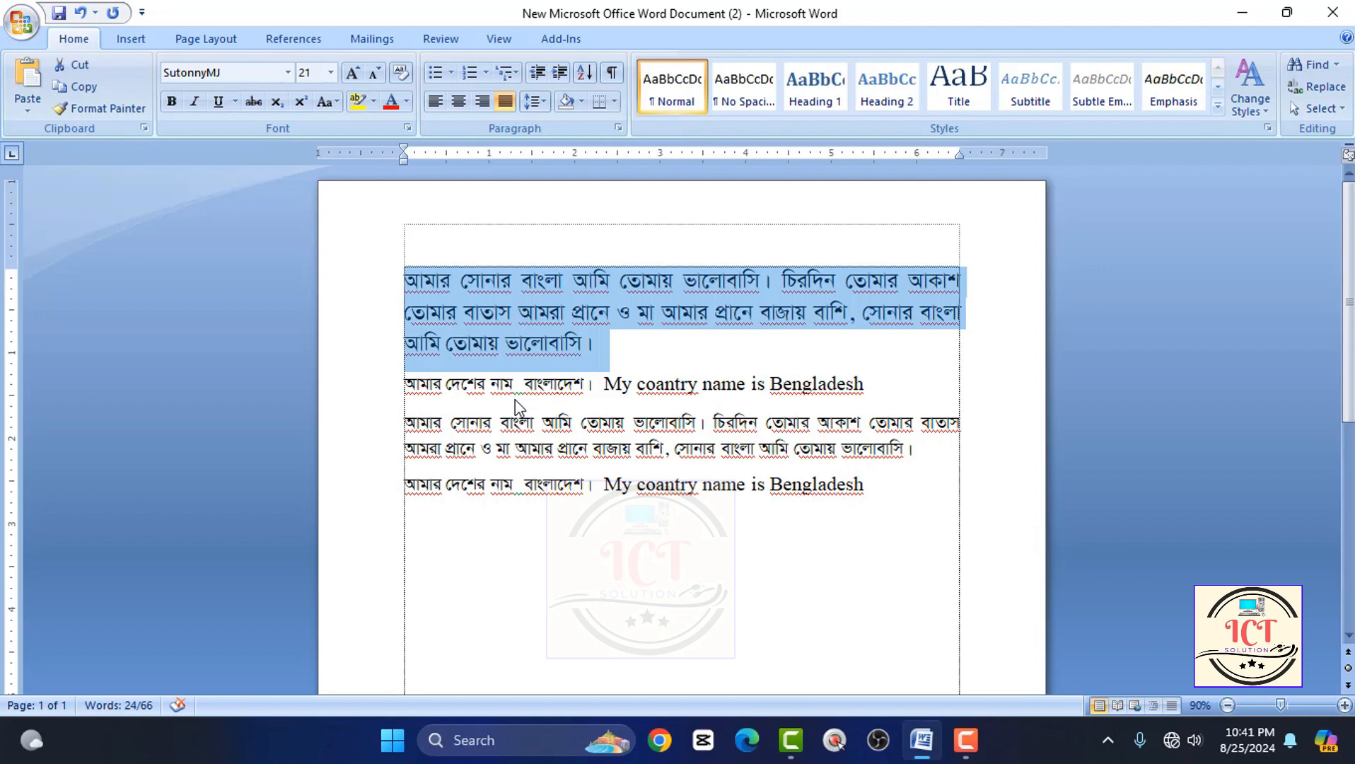
# Increase the first paragraph's text in one-point steps to size 32 and deselect it.
pyautogui.hotkey('ctrl', ']')
pyautogui.hotkey('ctrl', ']')
pyautogui.hotkey('ctrl', ']')
pyautogui.hotkey('ctrl', ']')
pyautogui.hotkey('ctrl', ']')
pyautogui.hotkey('ctrl', ']')
pyautogui.hotkey('ctrl', ']')
pyautogui.hotkey('ctrl', ']')
pyautogui.hotkey('ctrl', ']')
pyautogui.hotkey('ctrl', ']')
pyautogui.hotkey('ctrl', ']')
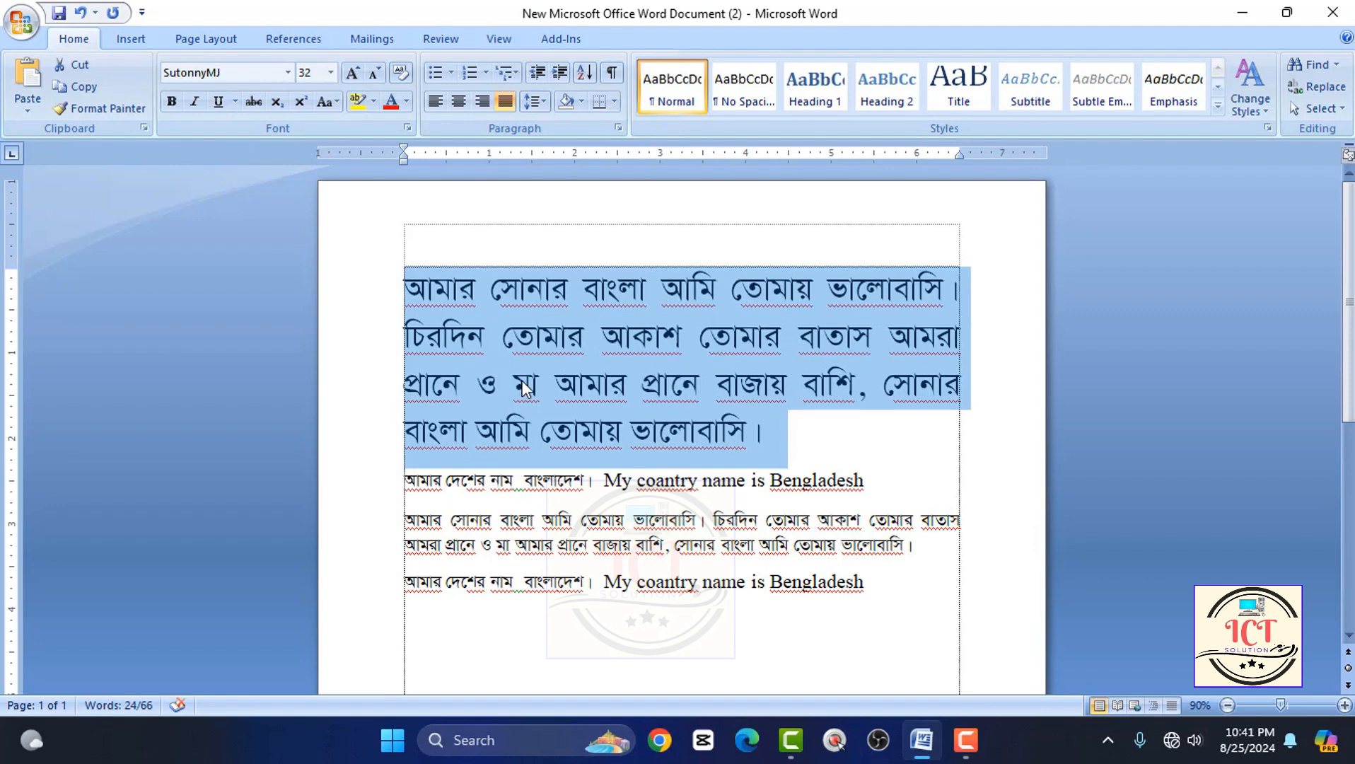
pyautogui.click(514, 392)
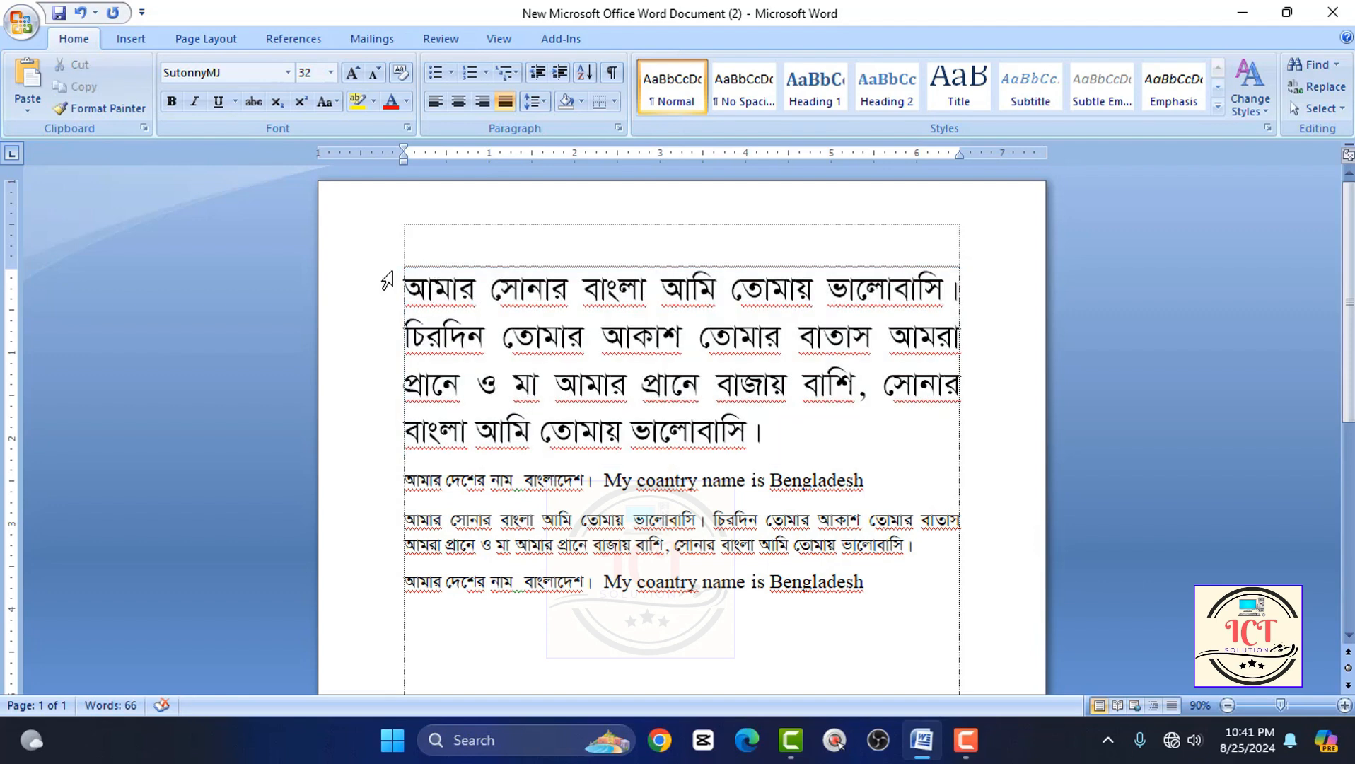
# Color the first line of the first paragraph with the standard red font color.
pyautogui.moveTo(406, 287); pyautogui.dragTo(963, 291)
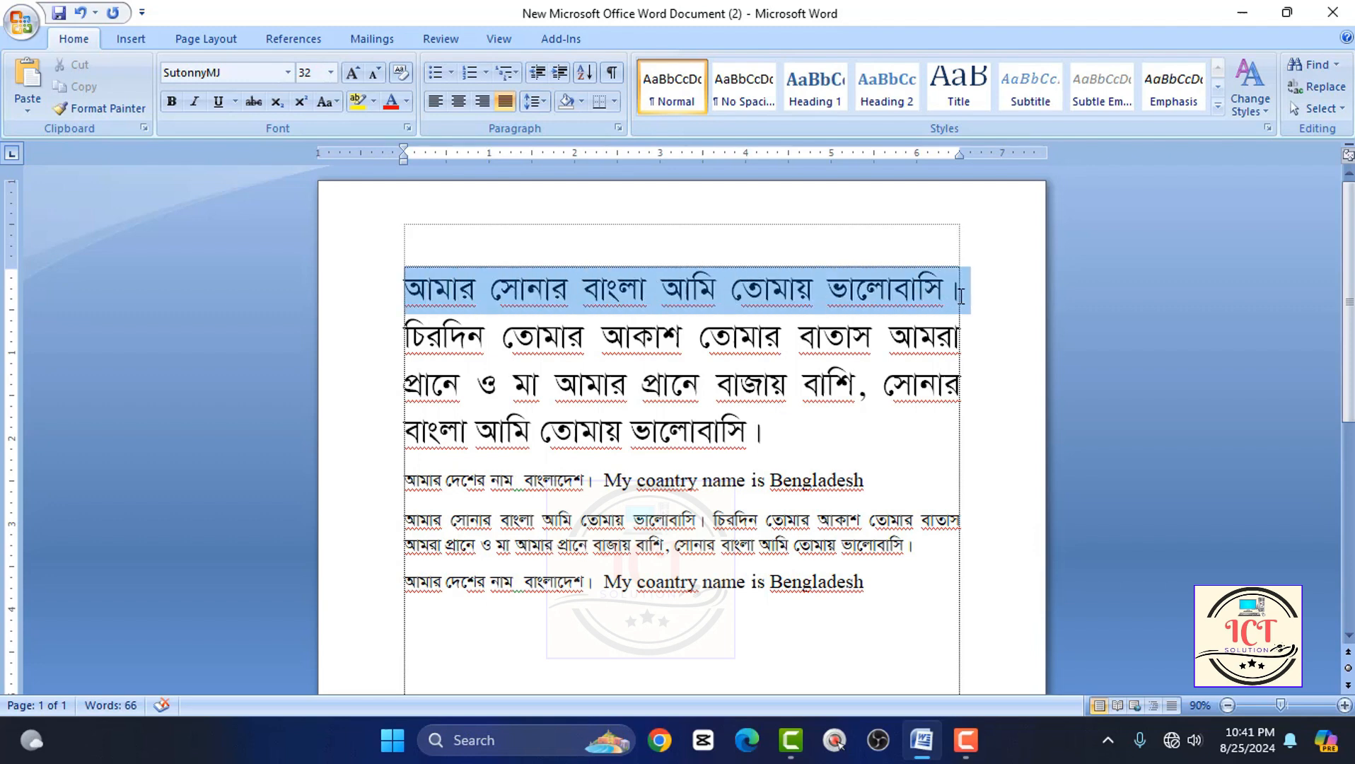
pyautogui.click(773, 304)
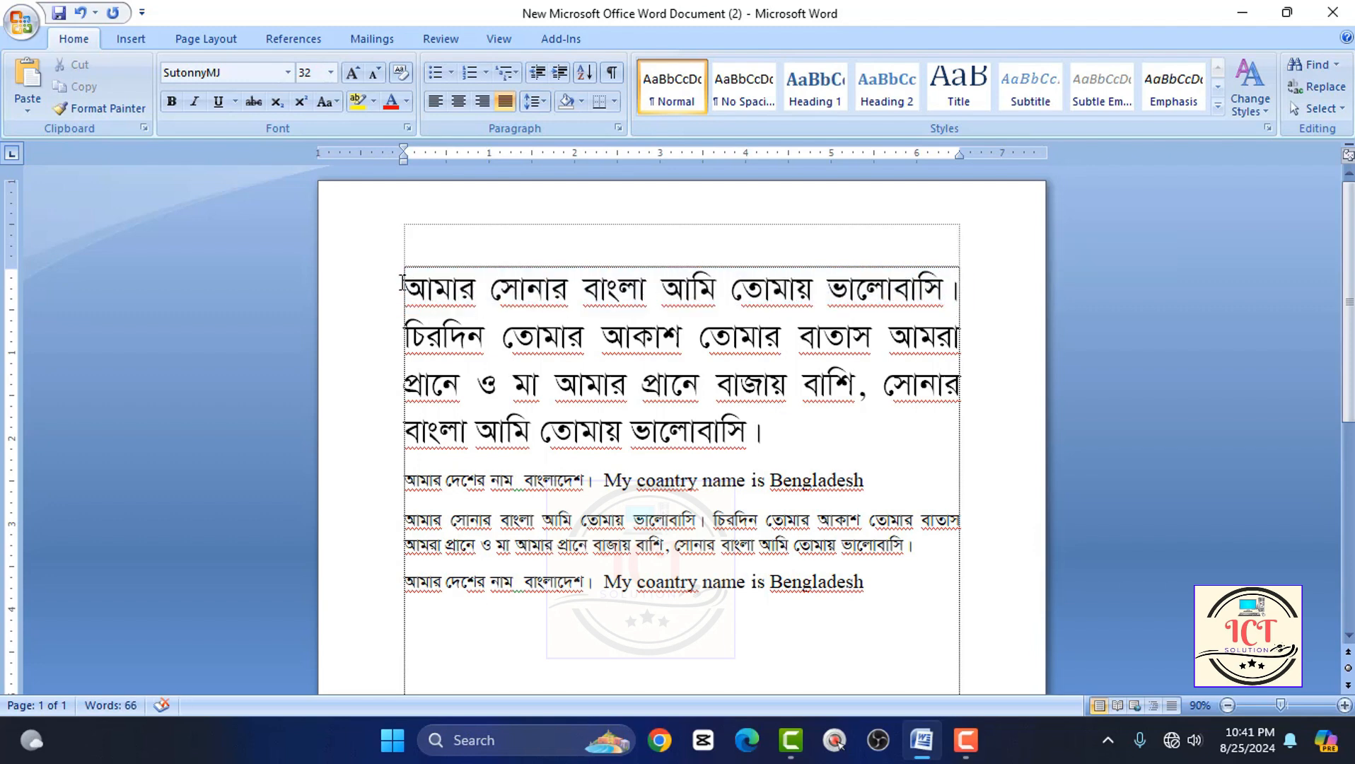
pyautogui.moveTo(405, 286); pyautogui.dragTo(967, 286)
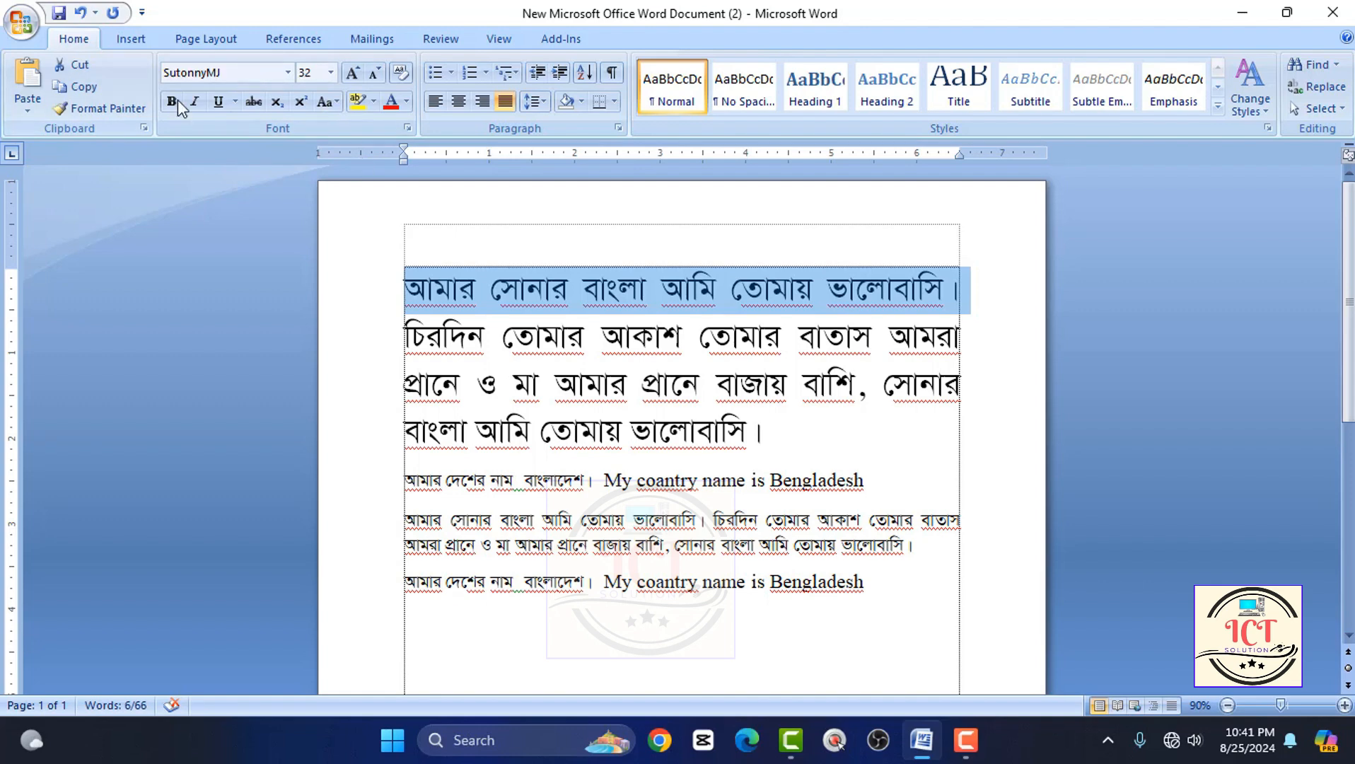
pyautogui.click(406, 103)
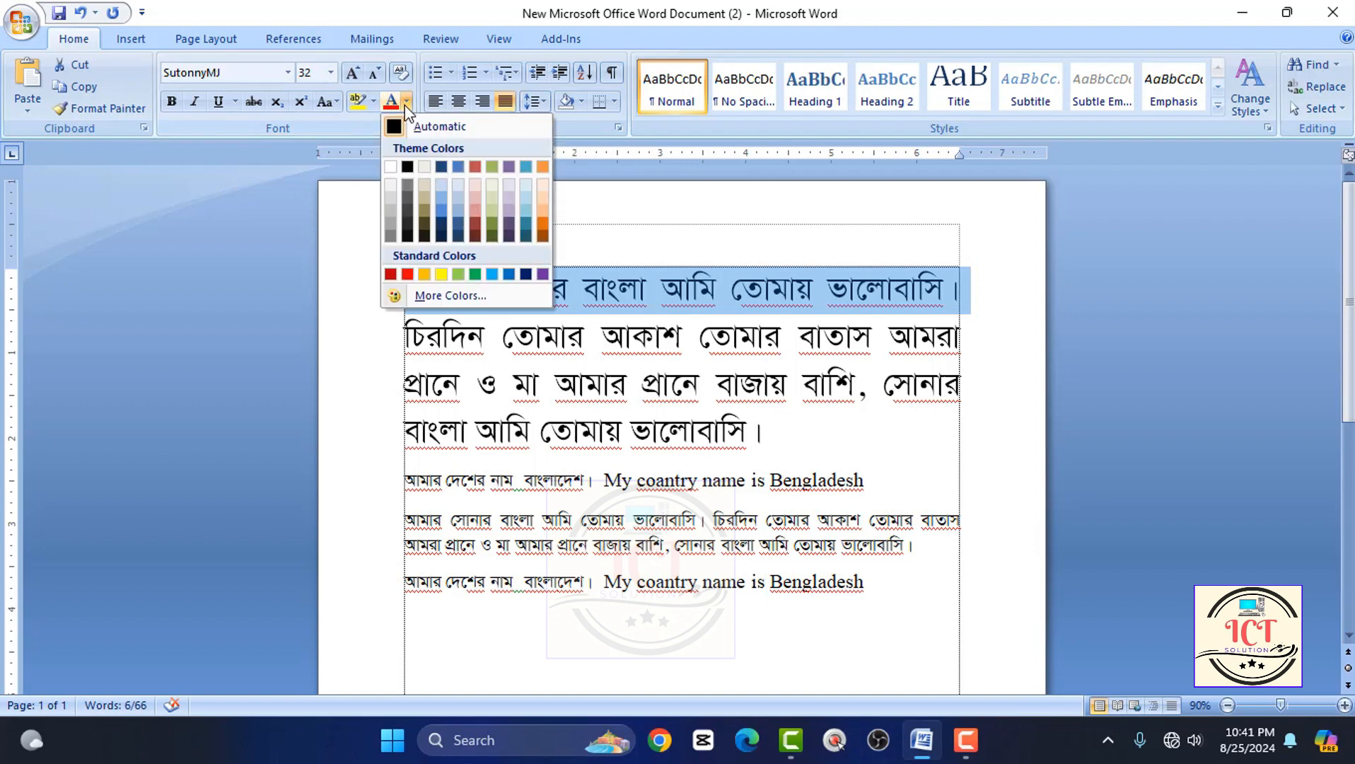
pyautogui.click(409, 276)
pyautogui.click(514, 349)
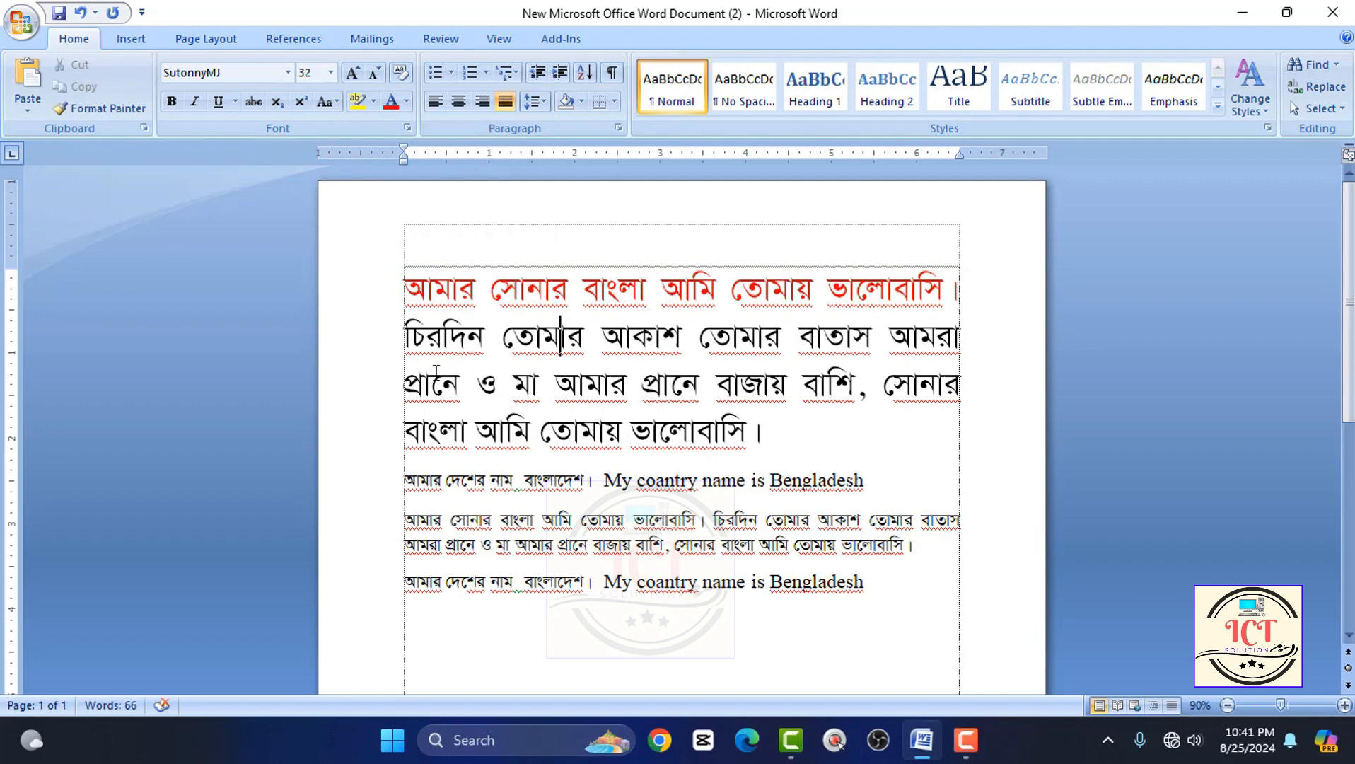
# Color the third line of the first paragraph with the standard light blue font color.
pyautogui.moveTo(404, 382); pyautogui.dragTo(970, 385)
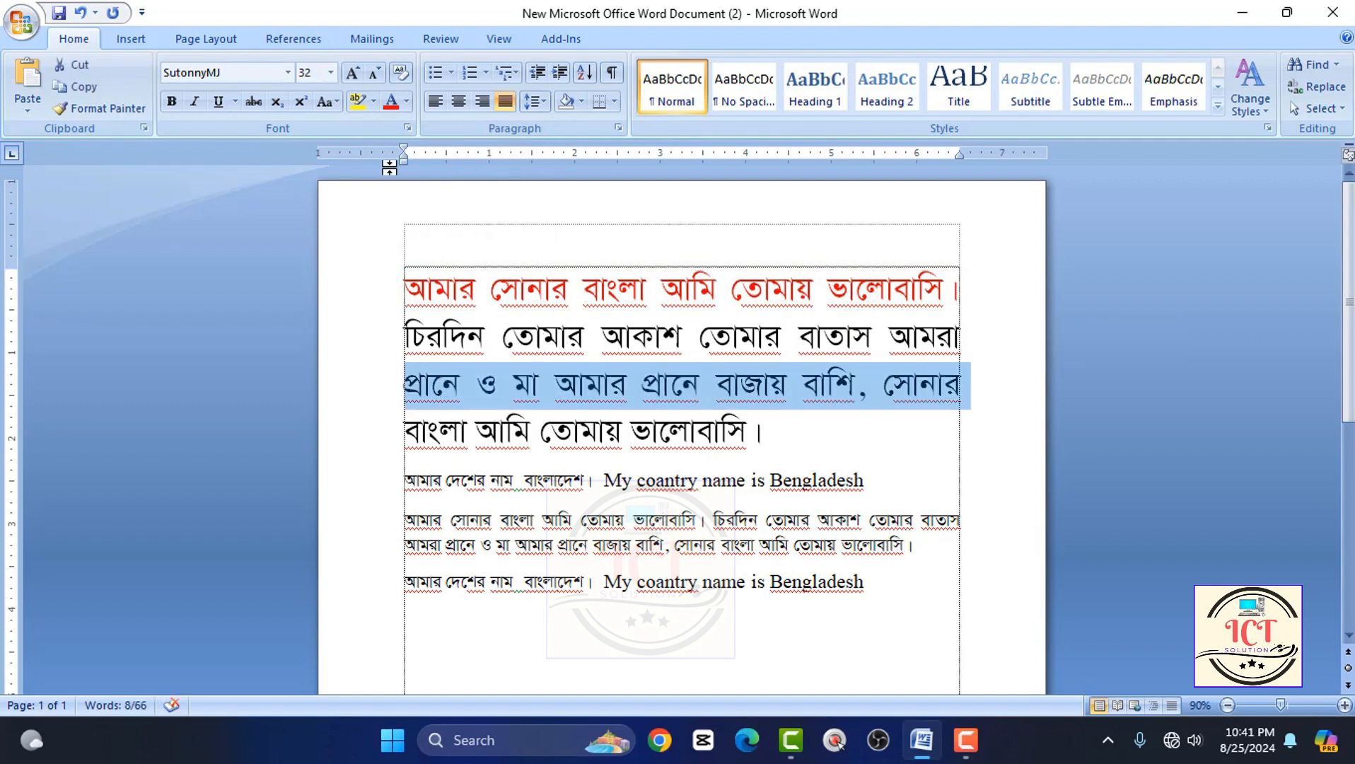
pyautogui.click(408, 101)
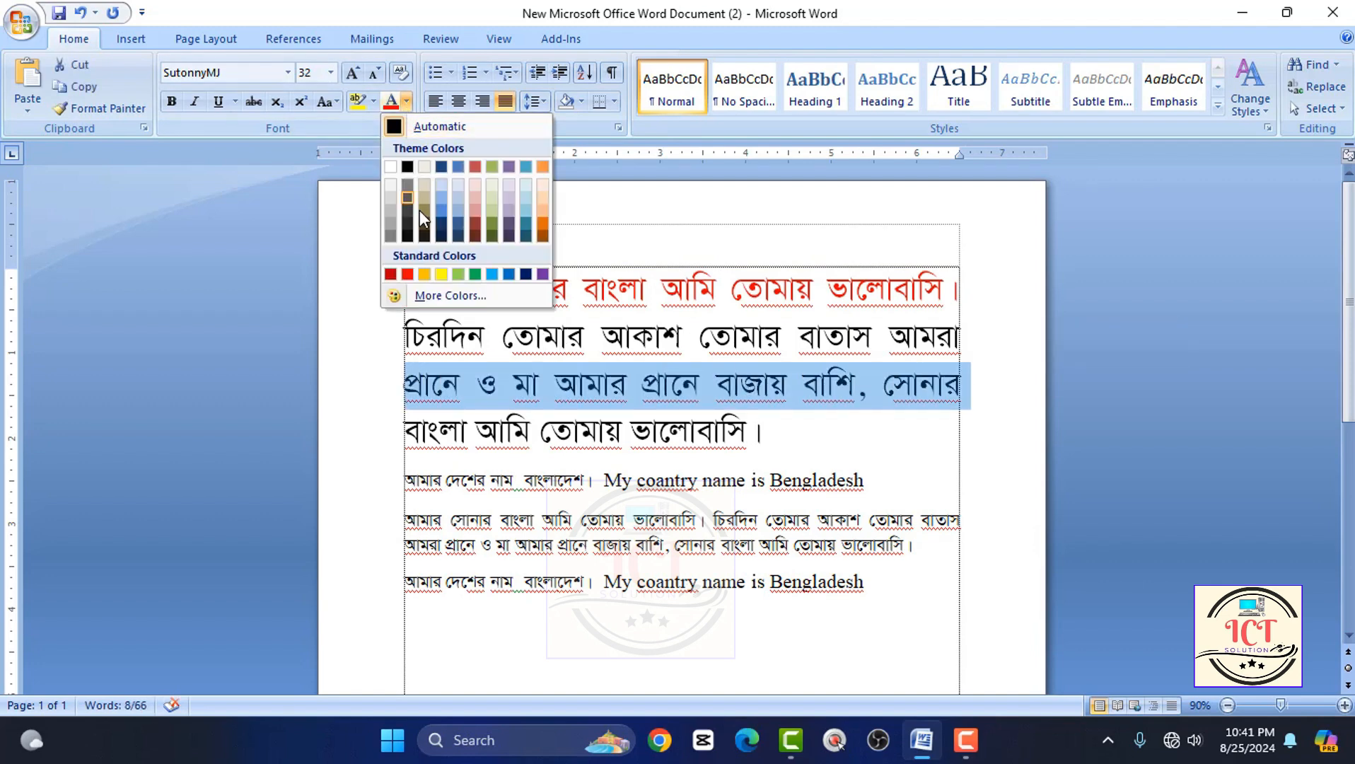
pyautogui.click(493, 278)
pyautogui.click(575, 481)
# Color the last line of the first paragraph with the standard green font color.
pyautogui.moveTo(407, 435); pyautogui.dragTo(817, 435)
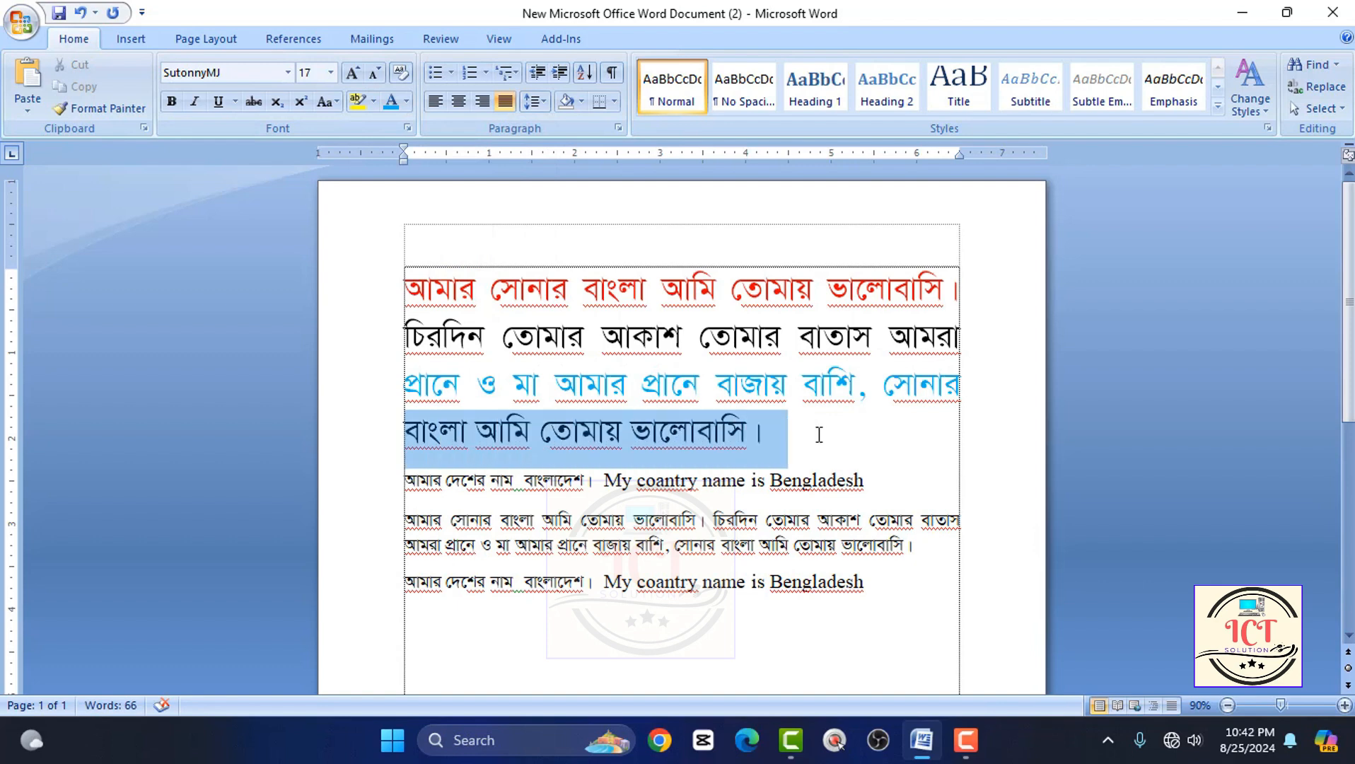
pyautogui.click(407, 101)
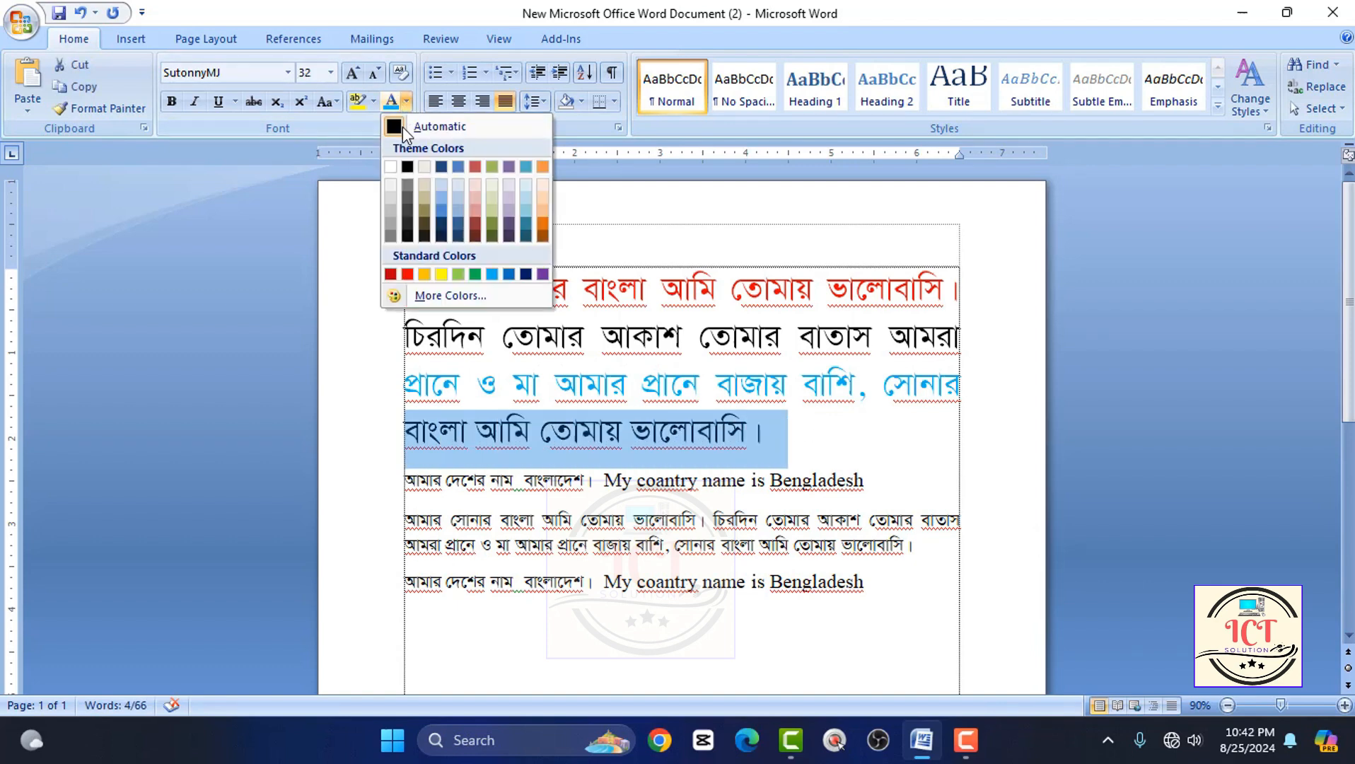
pyautogui.click(474, 275)
pyautogui.click(802, 427)
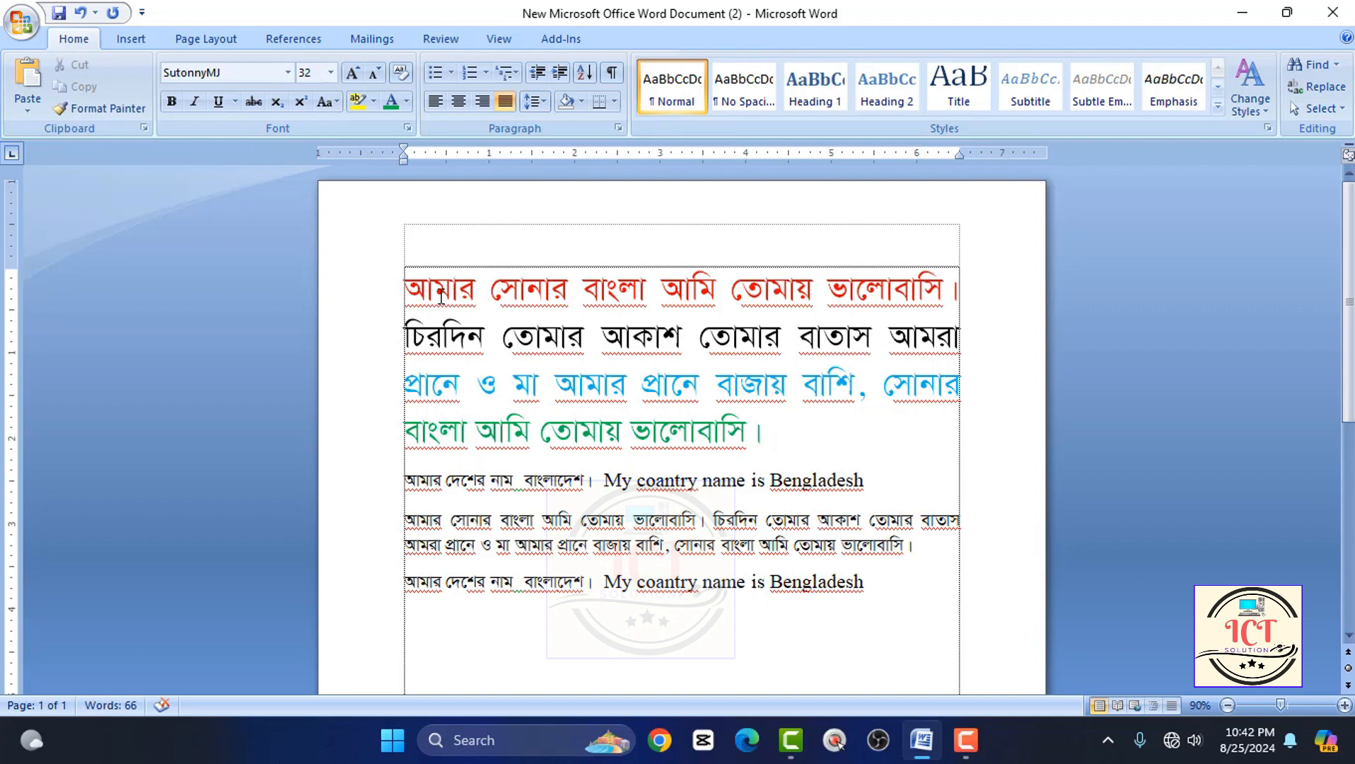
# Toggle bold on and back off for the whole first paragraph, deselecting the text after each change.
pyautogui.moveTo(406, 286); pyautogui.dragTo(769, 425)
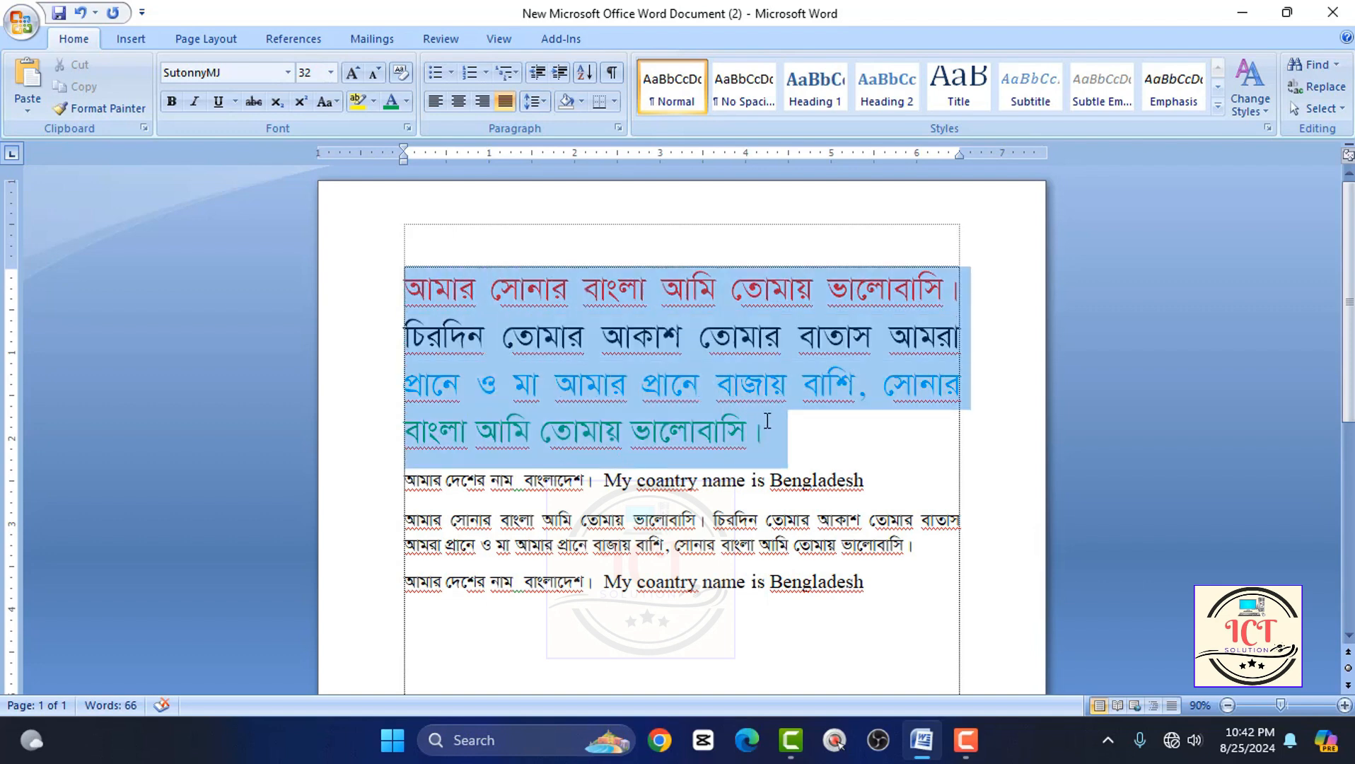
pyautogui.click(174, 106)
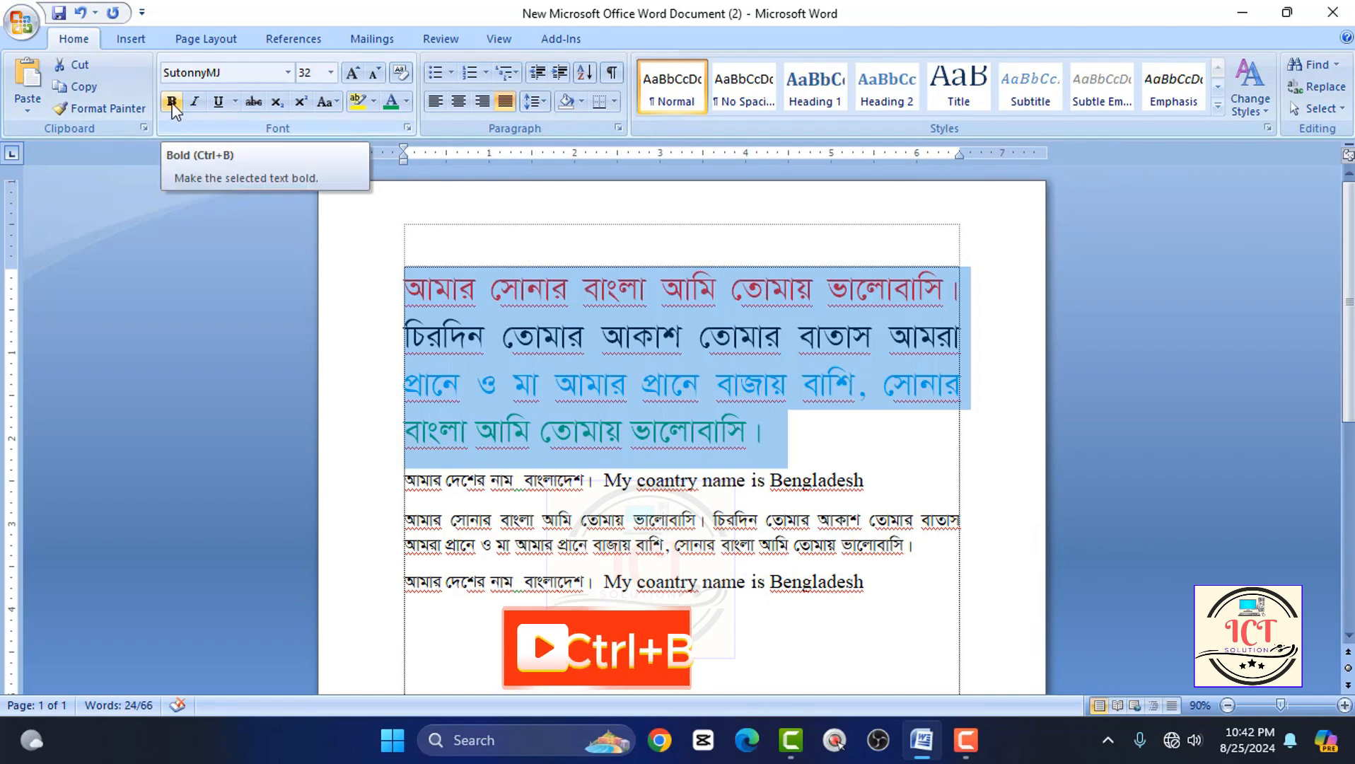
pyautogui.click(505, 331)
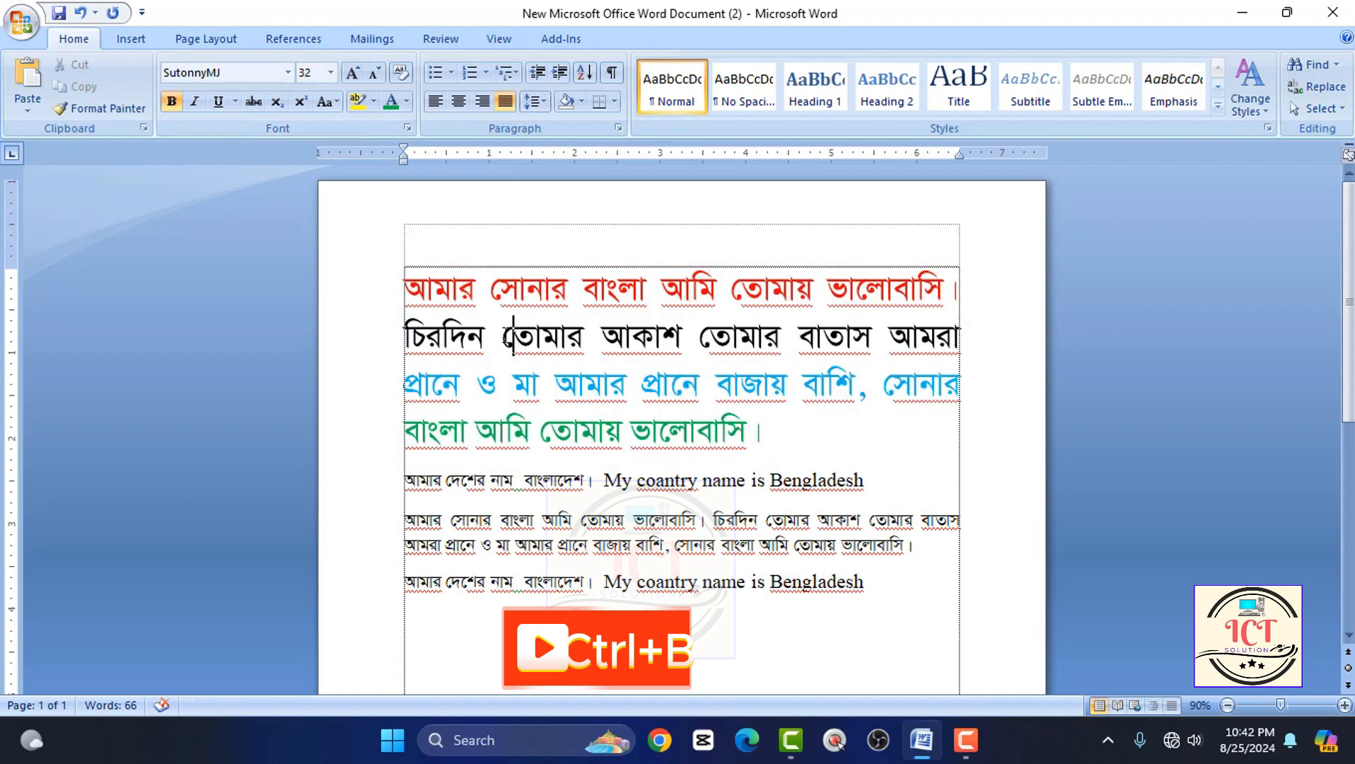
pyautogui.moveTo(400, 292); pyautogui.dragTo(786, 433)
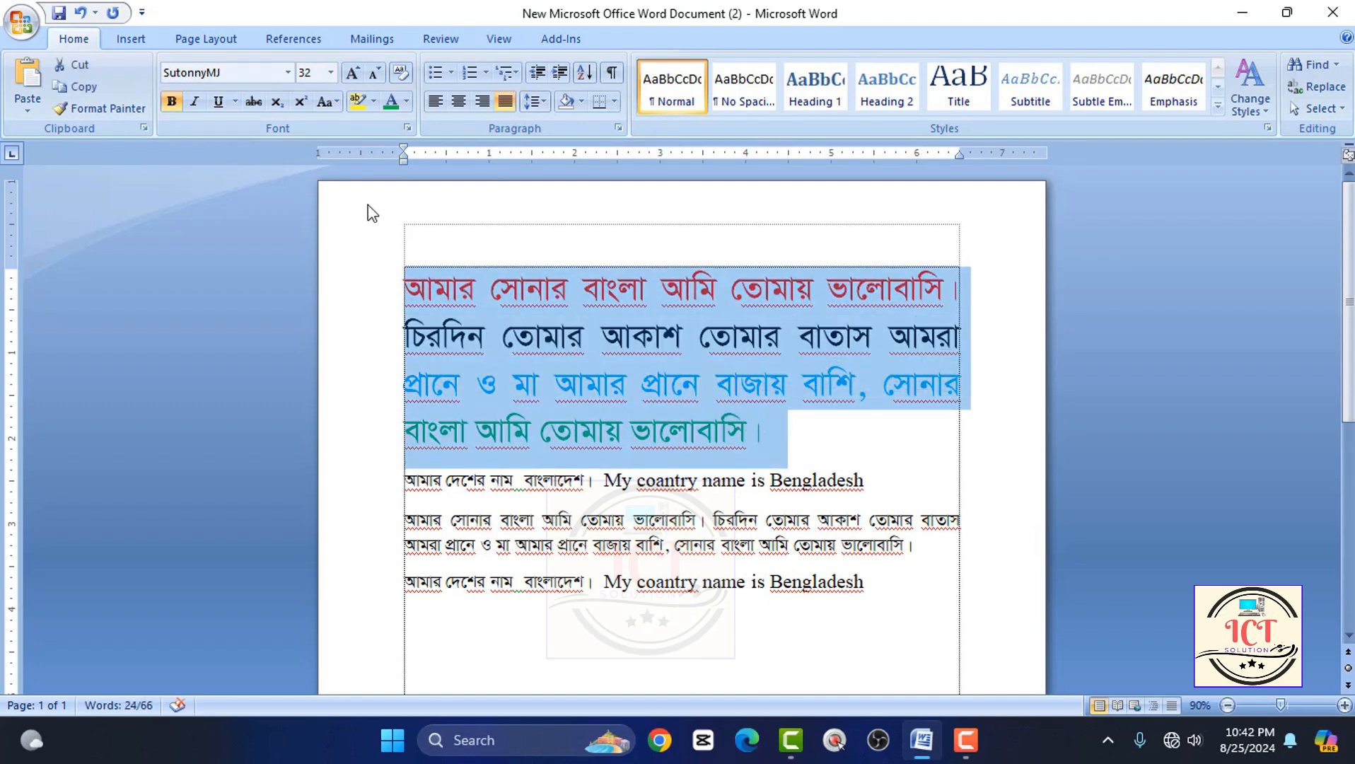
pyautogui.click(603, 336)
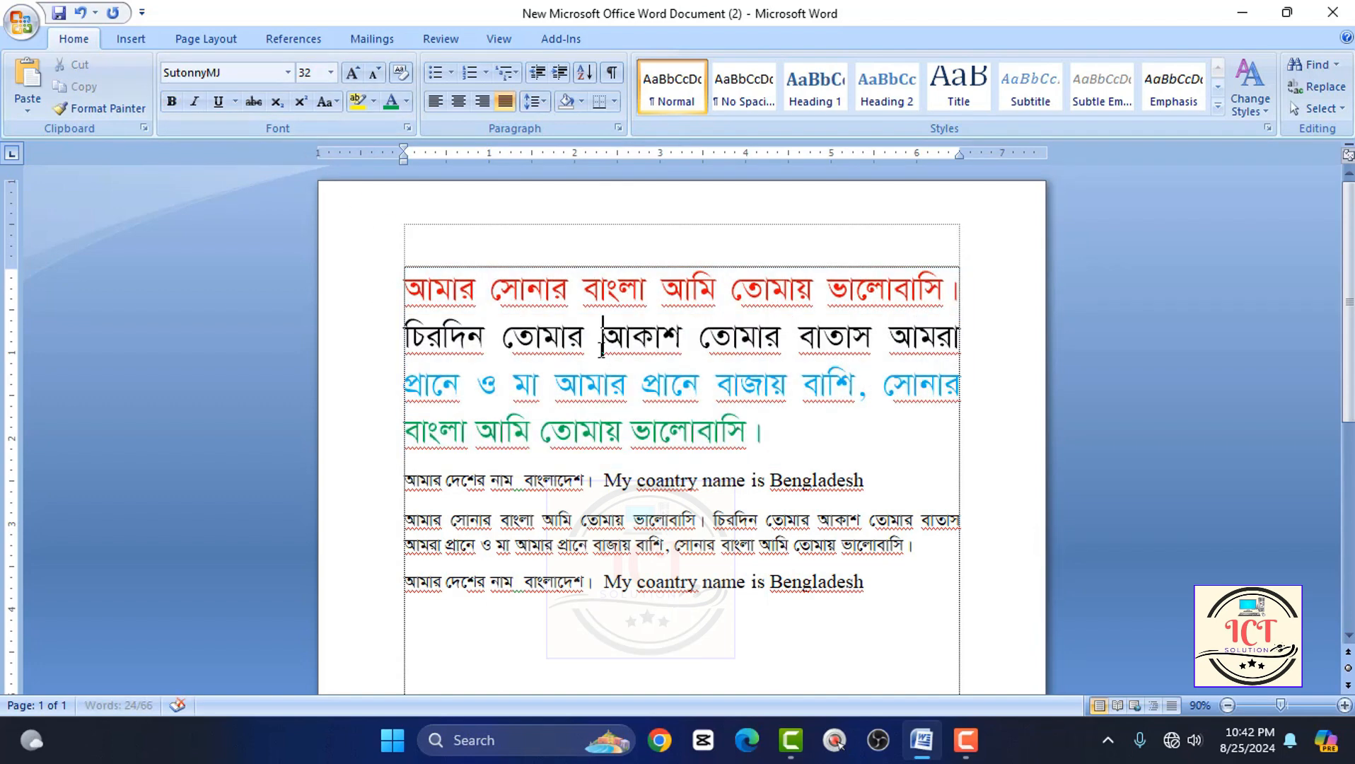
# Make the entire first paragraph bold and deselect it.
pyautogui.moveTo(404, 287); pyautogui.dragTo(766, 428)
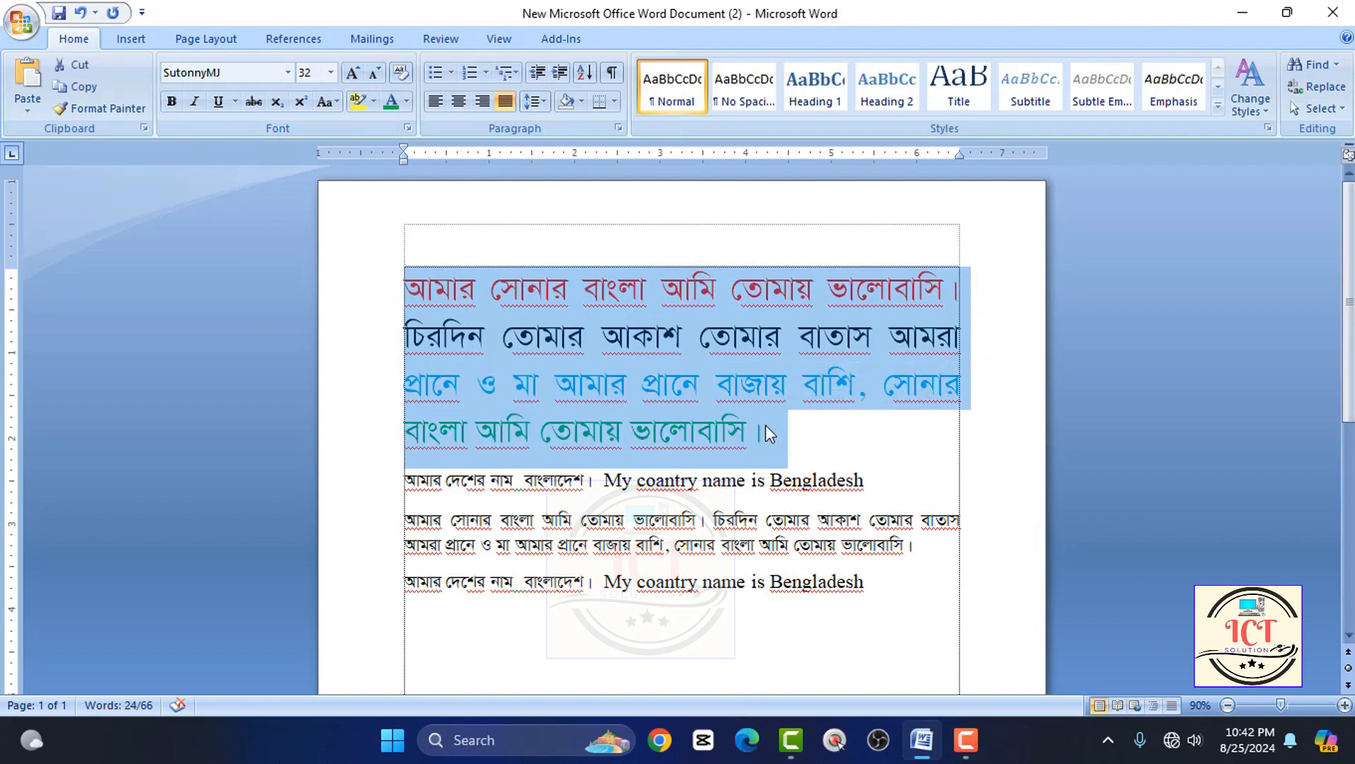
pyautogui.hotkey('ctrl', 'b')
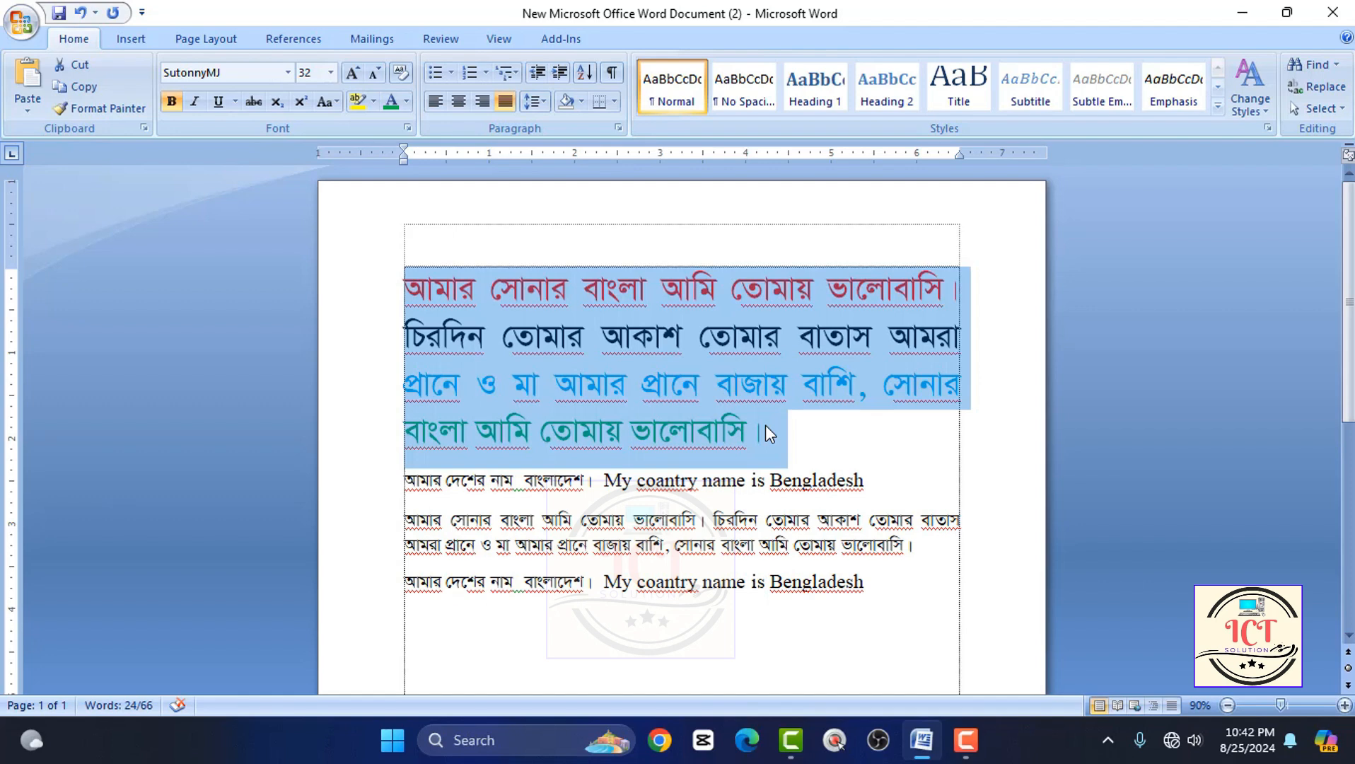
pyautogui.click(765, 426)
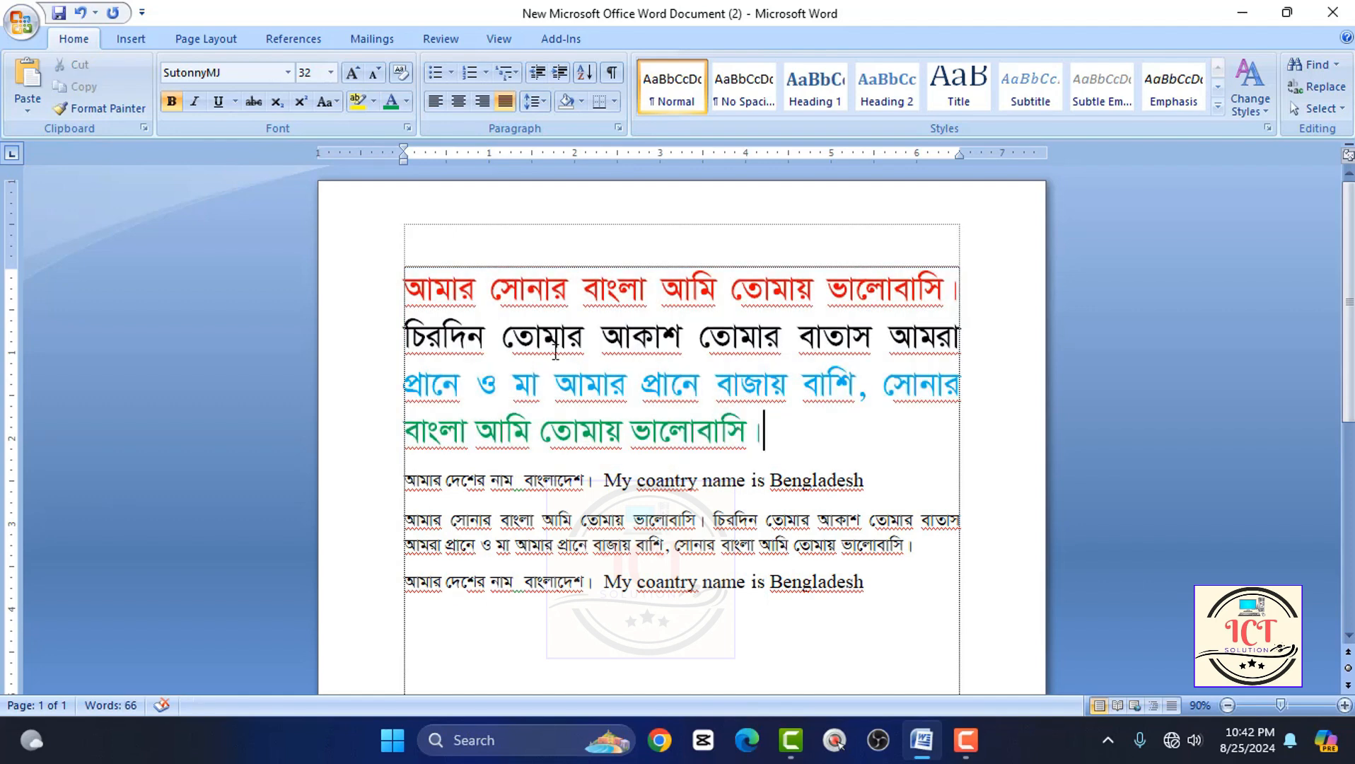
# Italicize the whole first paragraph and deselect it.
pyautogui.moveTo(390, 293); pyautogui.dragTo(766, 428)
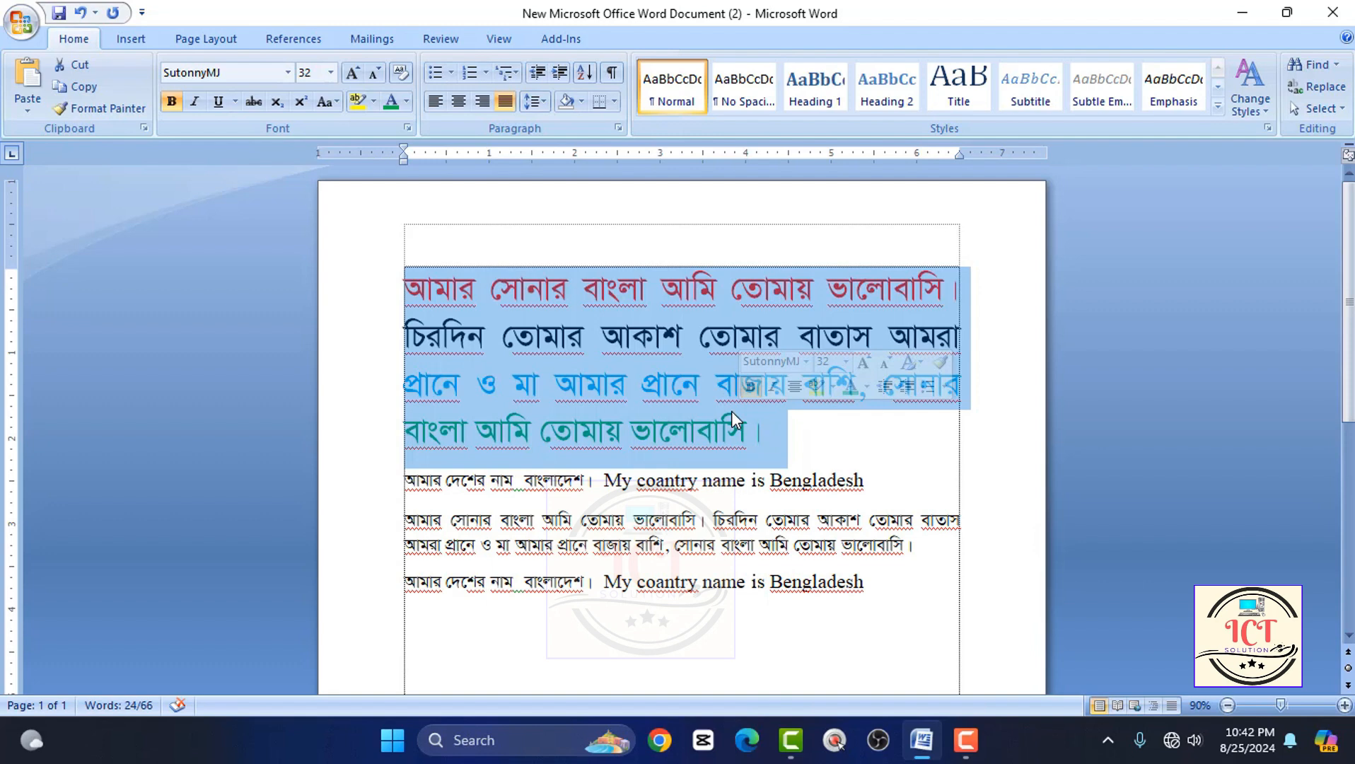
pyautogui.click(197, 104)
pyautogui.click(197, 104)
pyautogui.click(197, 104)
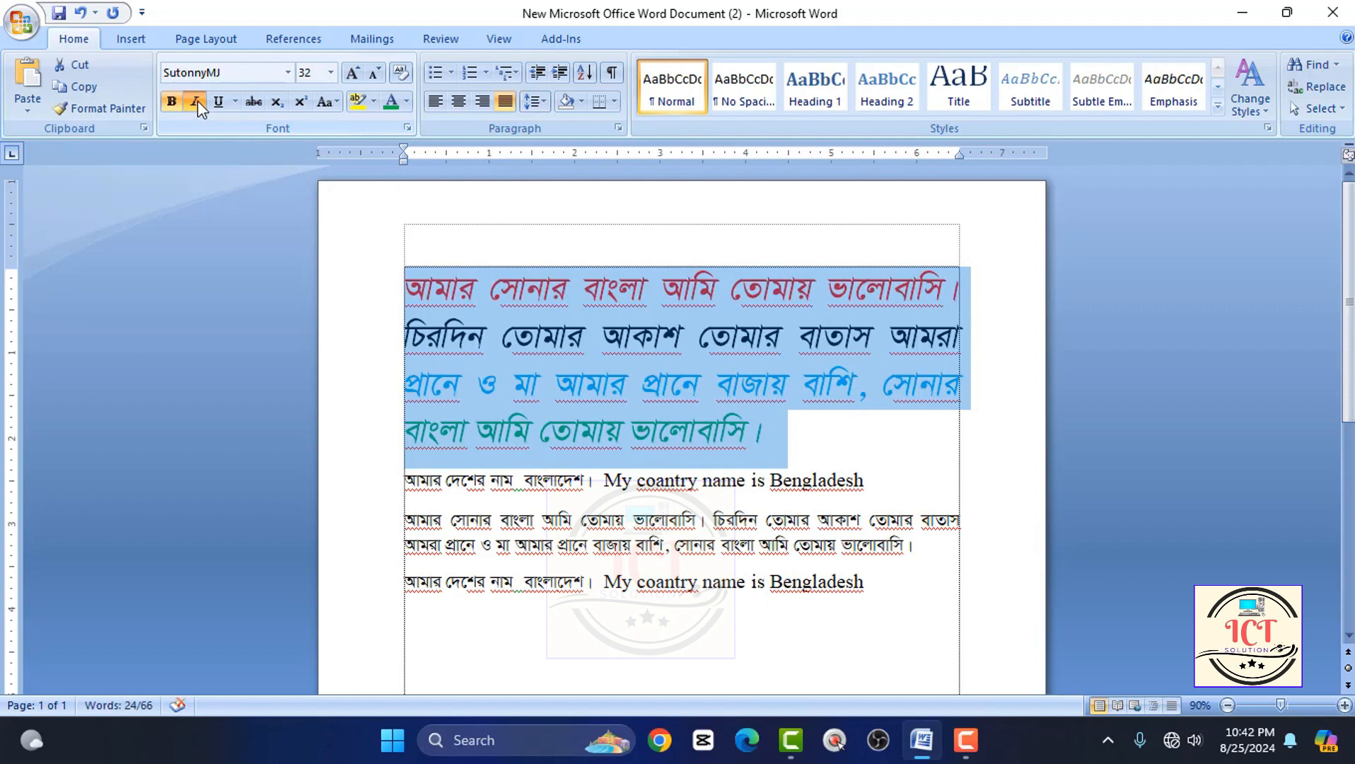
pyautogui.click(508, 337)
# Switch the italics of the first paragraph off and back on, and clear the selection.
pyautogui.moveTo(392, 275); pyautogui.dragTo(862, 426)
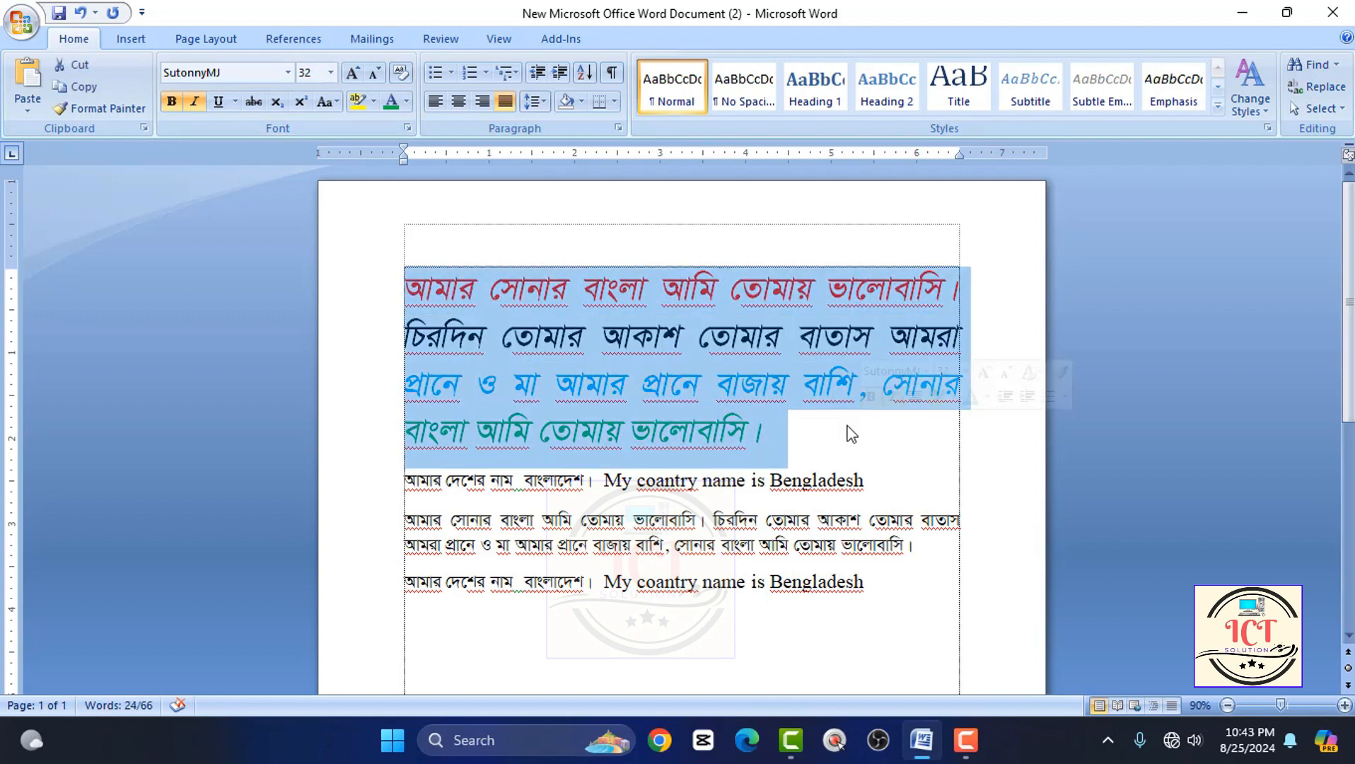
pyautogui.hotkey('ctrl', 'i')
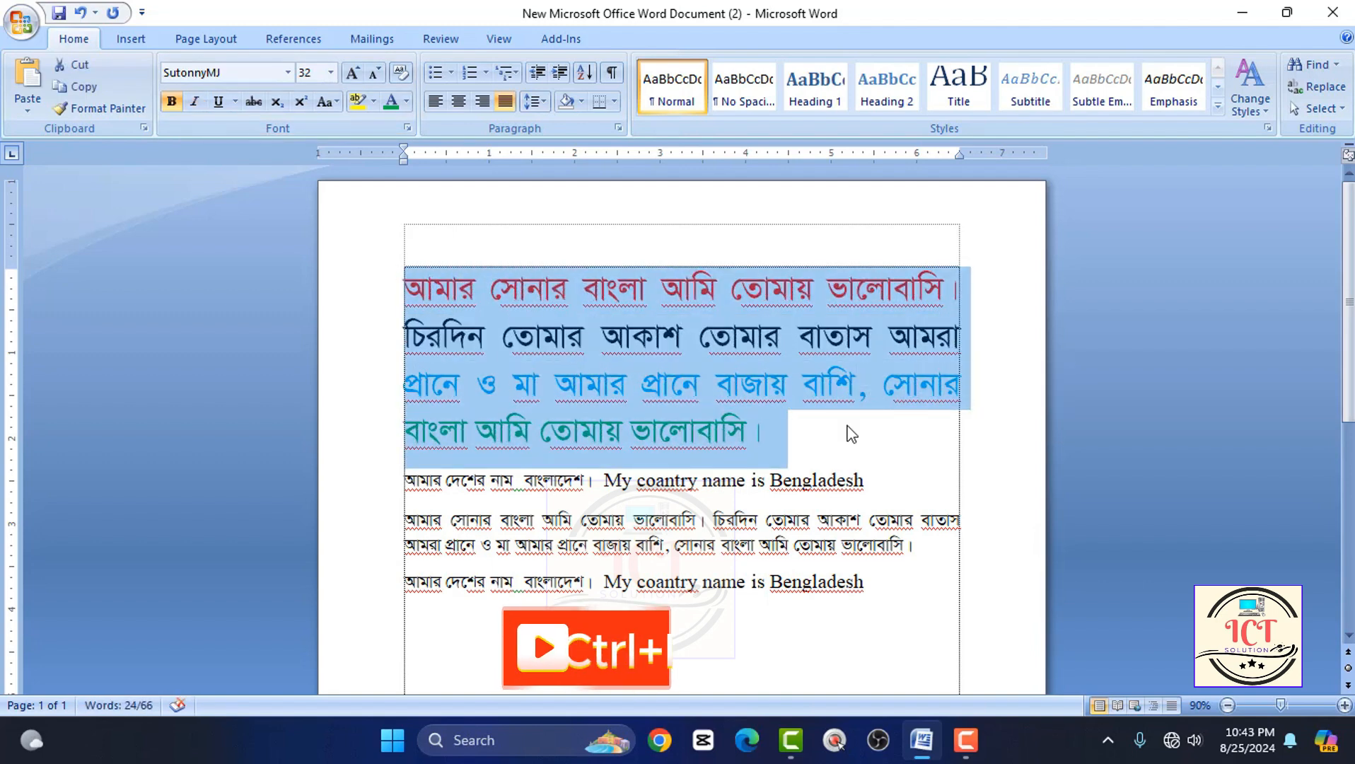
pyautogui.hotkey('ctrl', 'i')
pyautogui.hotkey('ctrl', 'i')
pyautogui.hotkey('ctrl', 'i')
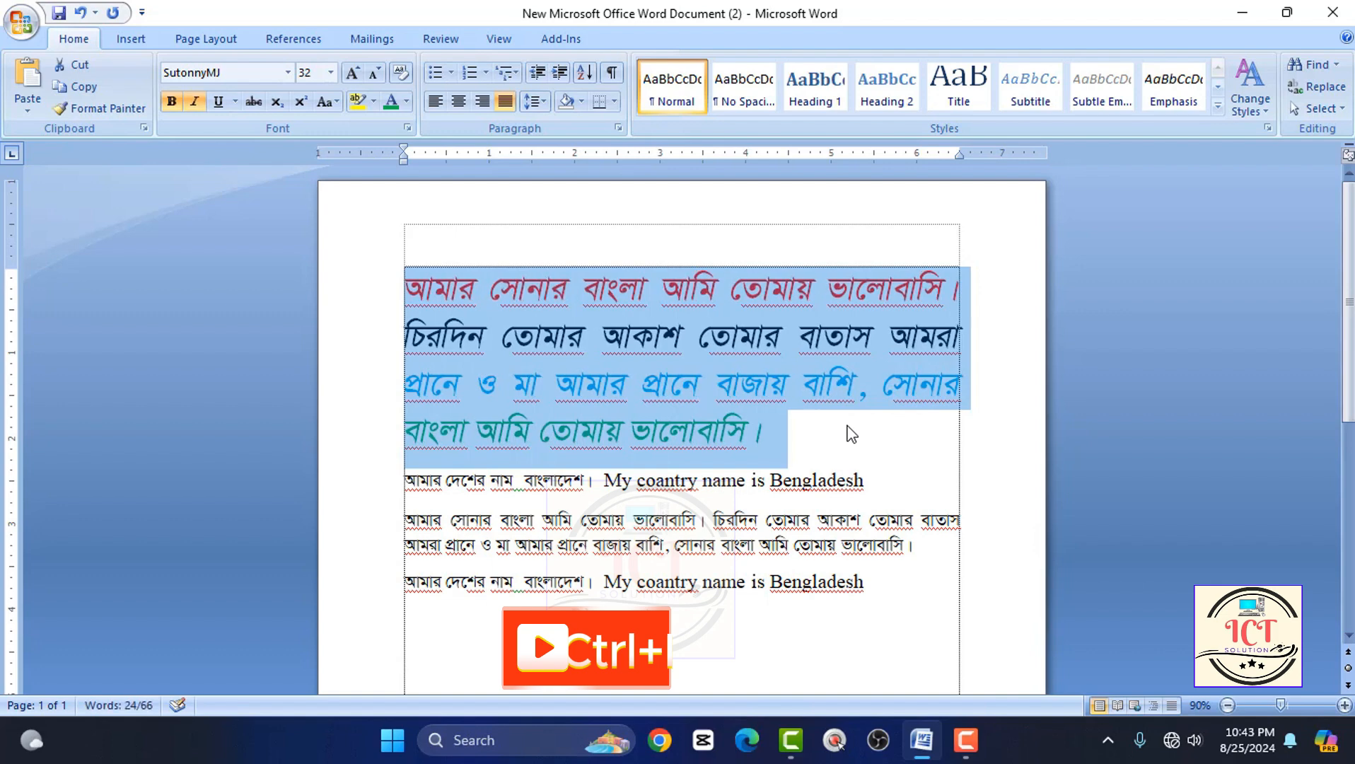
pyautogui.click(852, 433)
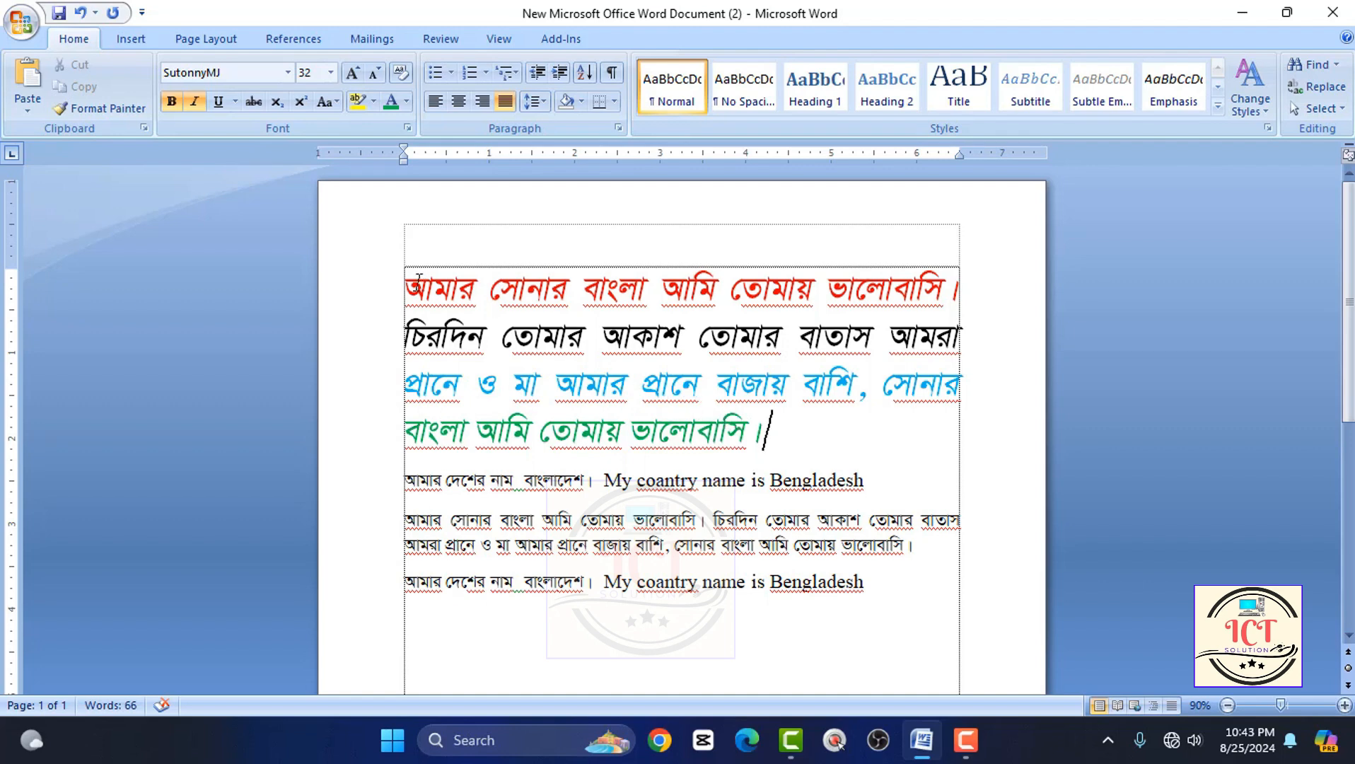
# Underline all the text of the first paragraph and deselect it.
pyautogui.moveTo(408, 287); pyautogui.dragTo(770, 433)
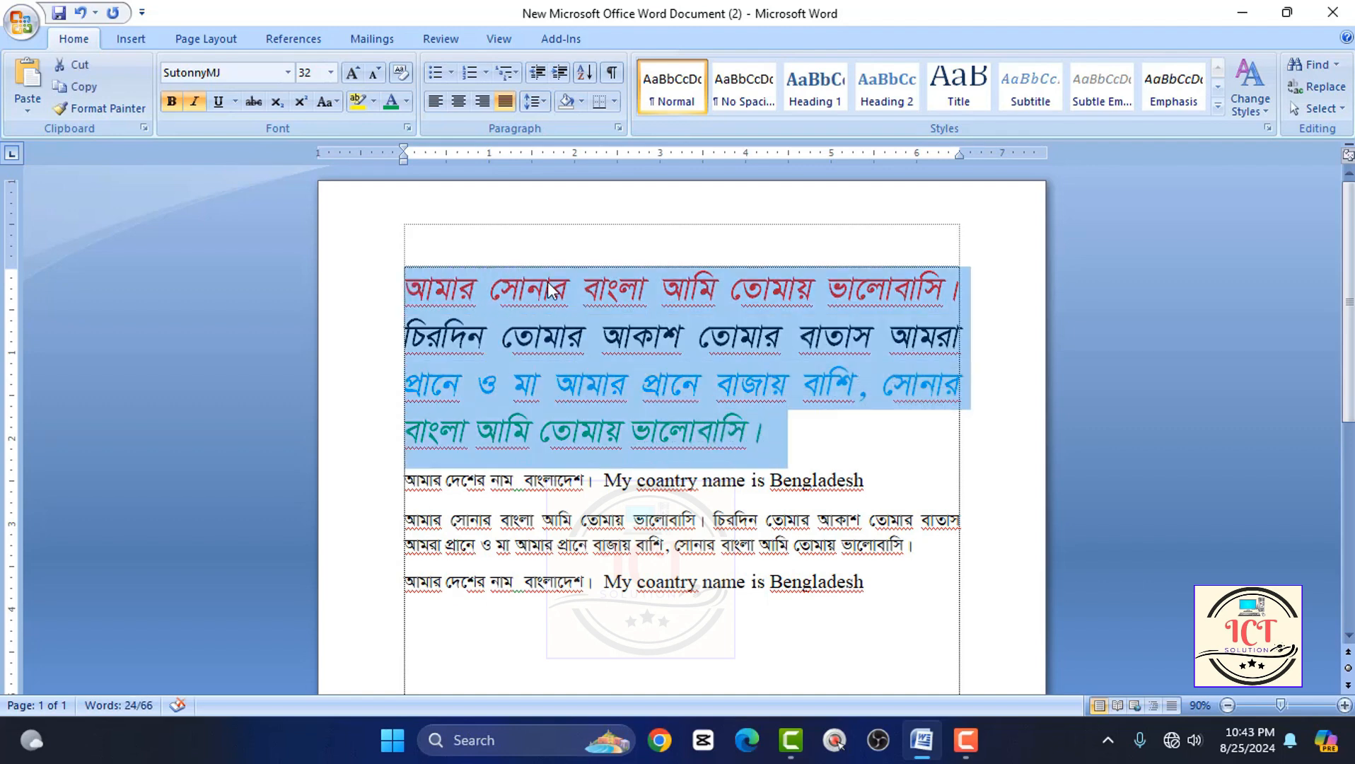
pyautogui.click(222, 106)
pyautogui.click(610, 331)
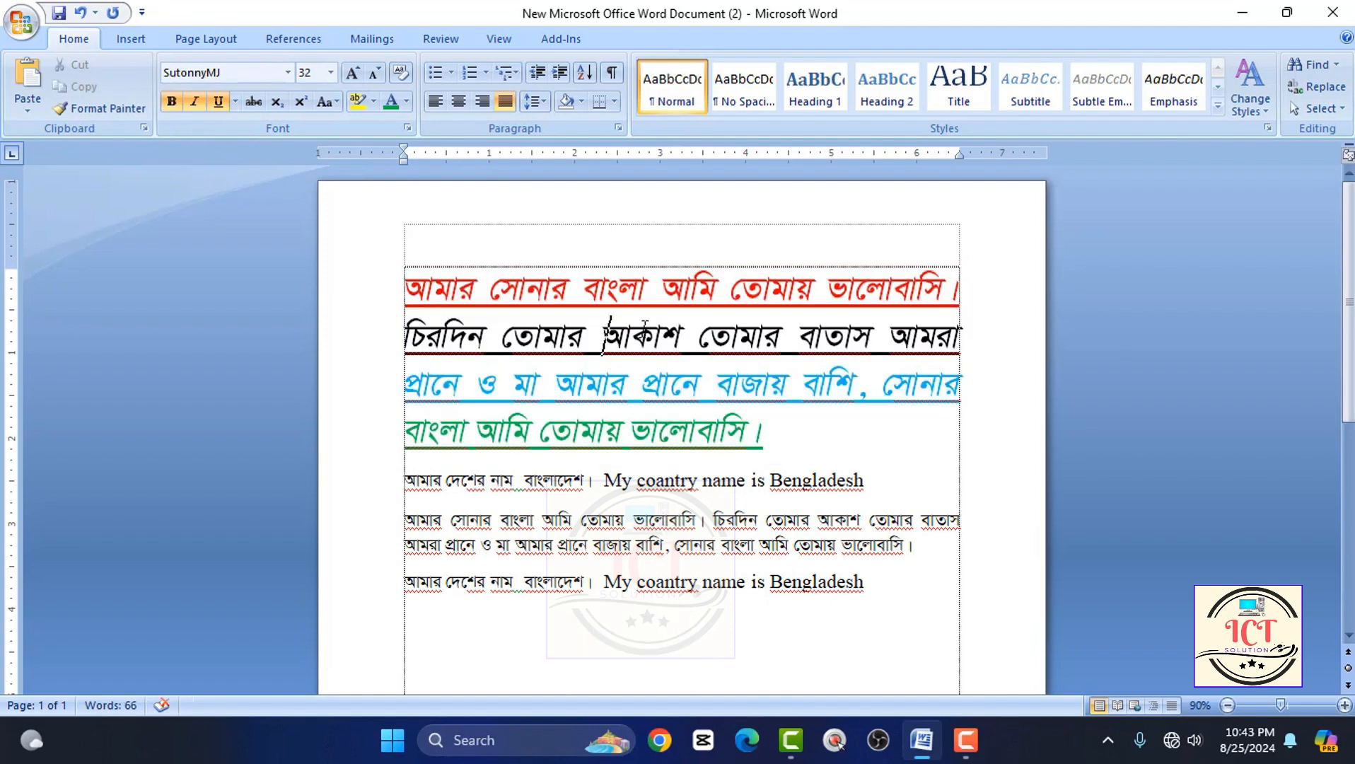
# Check the formatted page in print preview and return to the document.
pyautogui.hotkey('ctrl', 'F2')
pyautogui.click(385, 367)
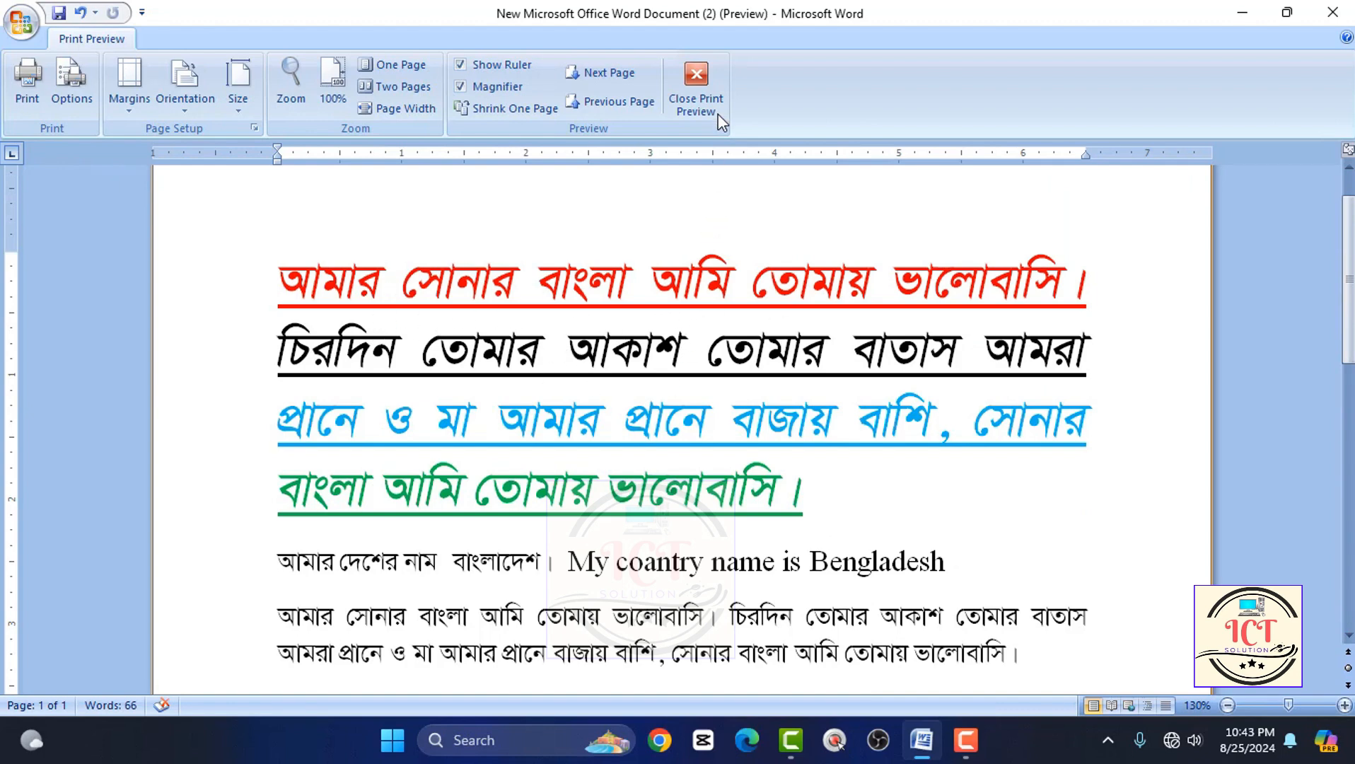
pyautogui.click(697, 95)
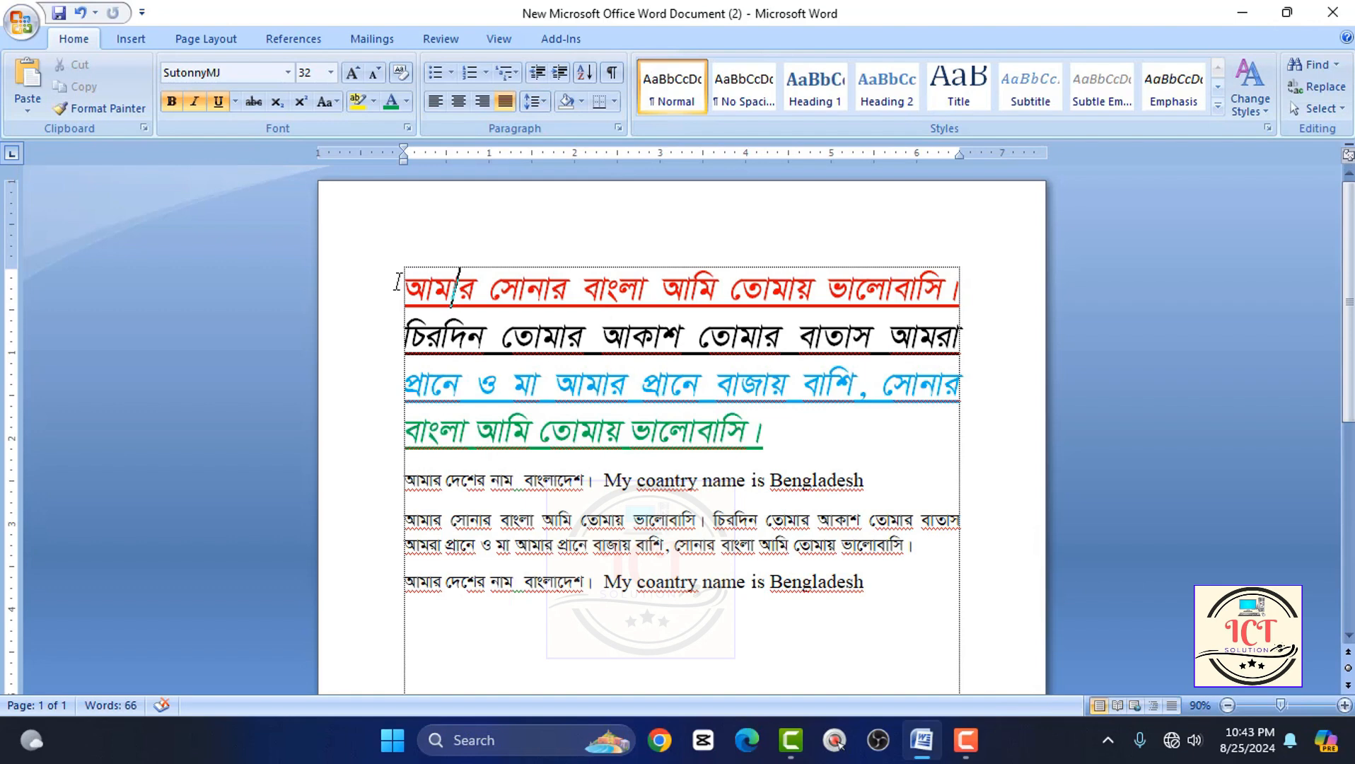
# Set the font size of the whole first paragraph to 18.
pyautogui.moveTo(395, 283); pyautogui.dragTo(697, 424)
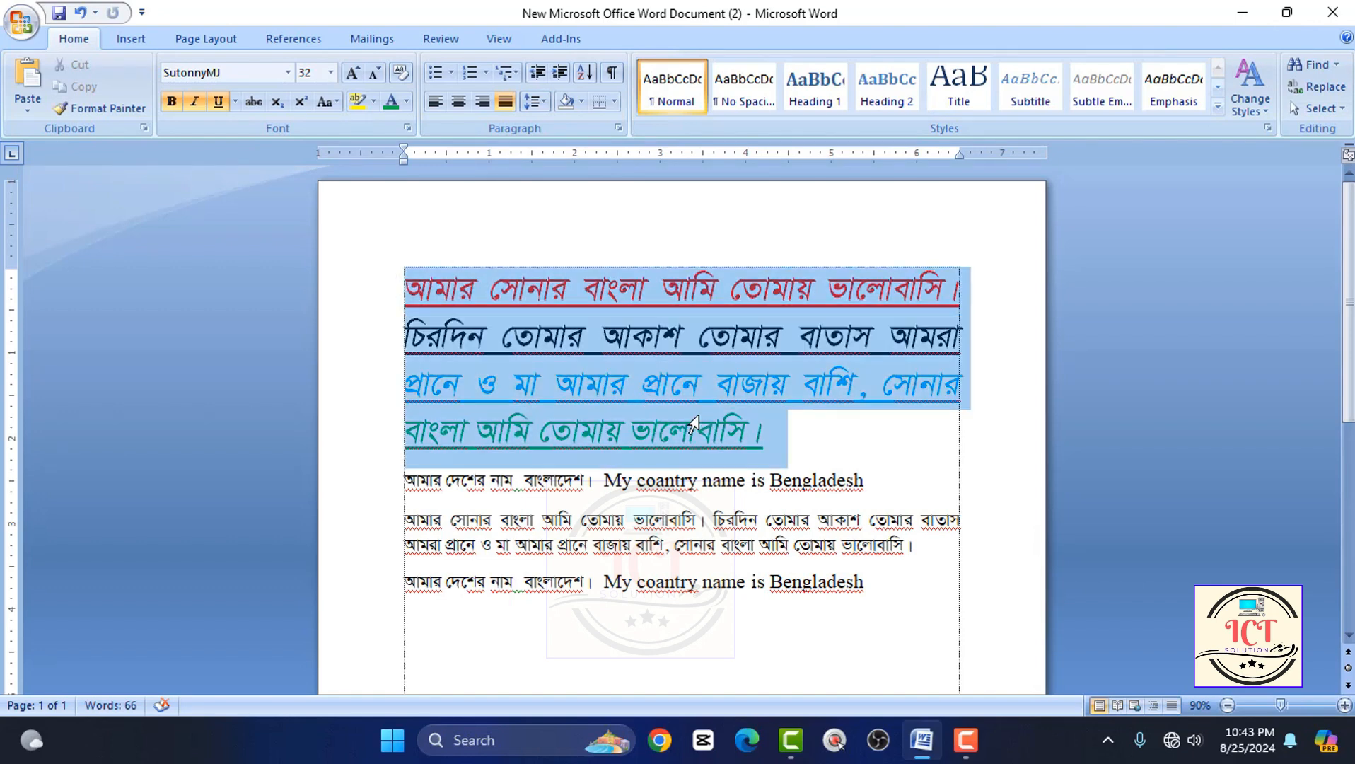
pyautogui.click(331, 72)
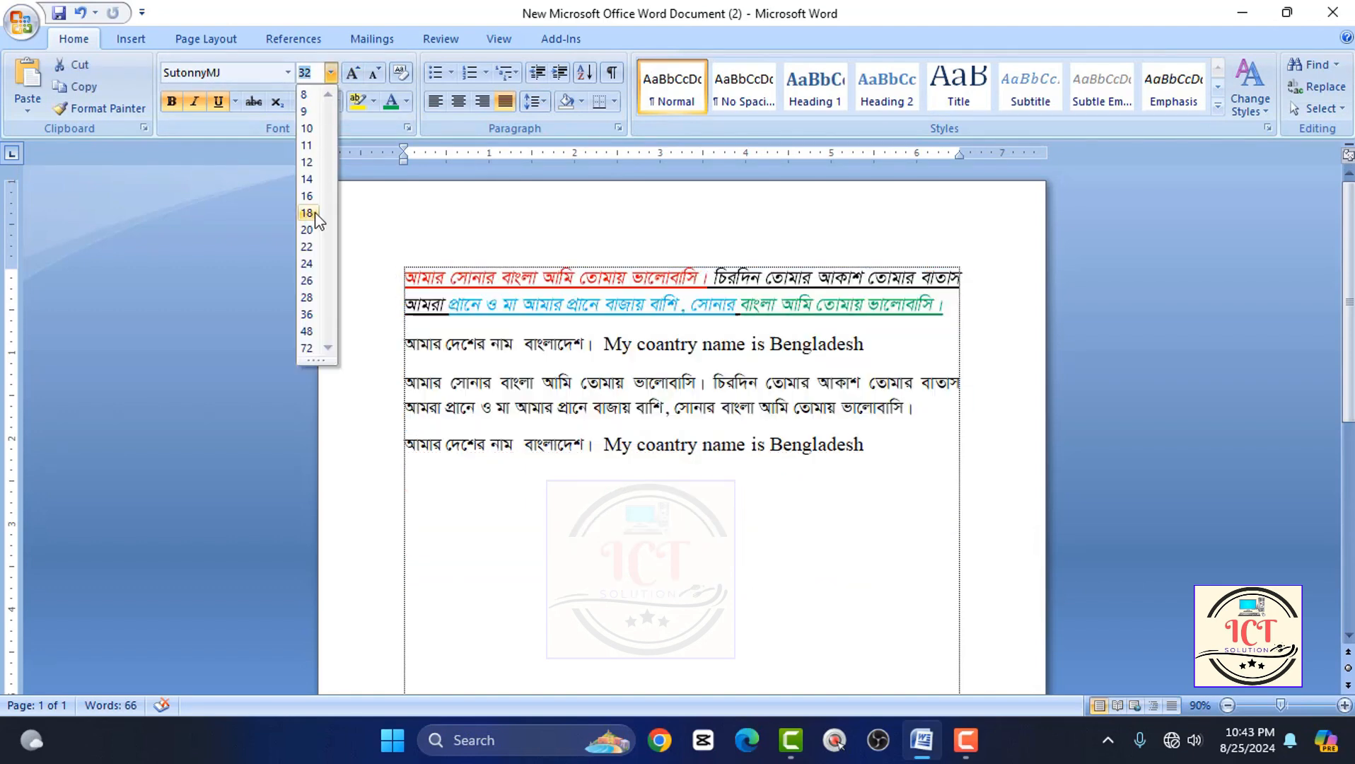
pyautogui.click(315, 214)
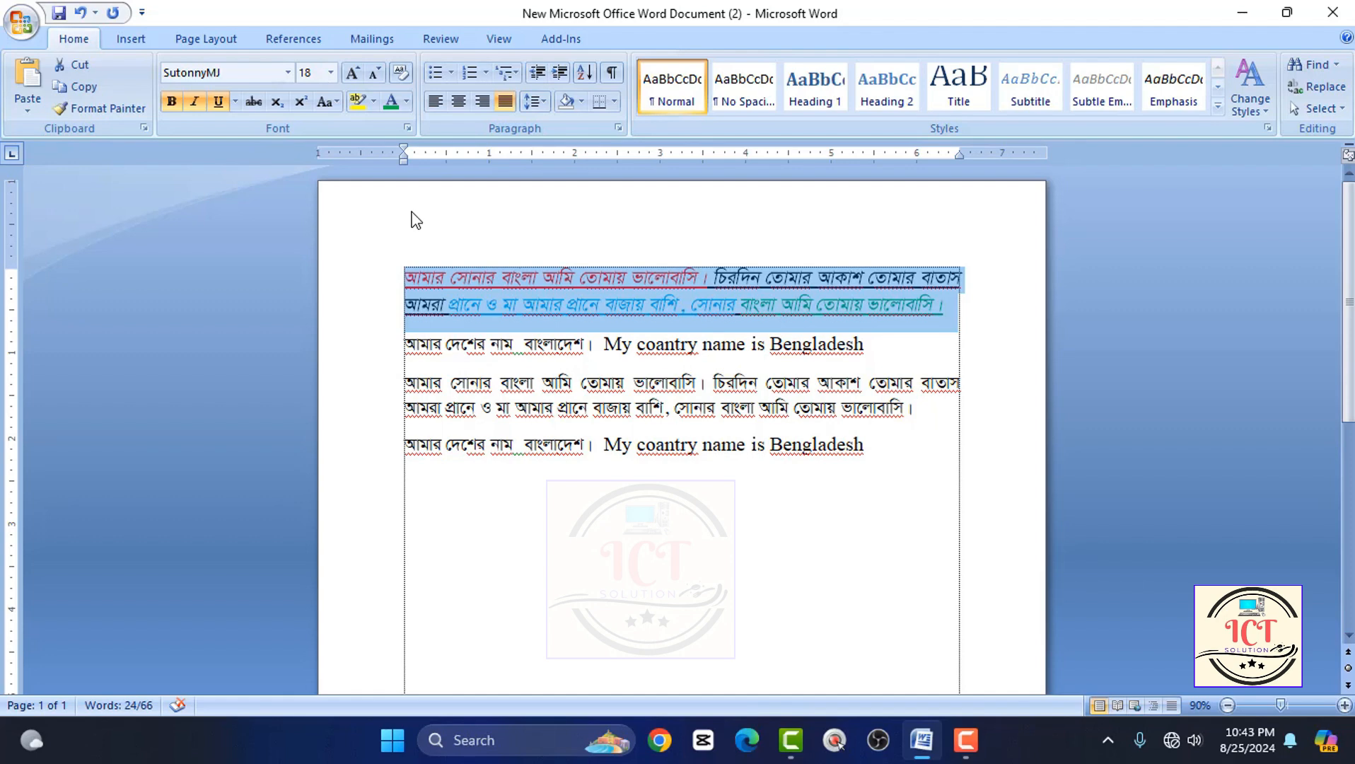
# Shrink and enlarge the first paragraph's text in one-point steps, ending at size 25, and deselect it.
pyautogui.hotkey('ctrl', '[')
pyautogui.hotkey('ctrl', '[')
pyautogui.hotkey('ctrl', '[')
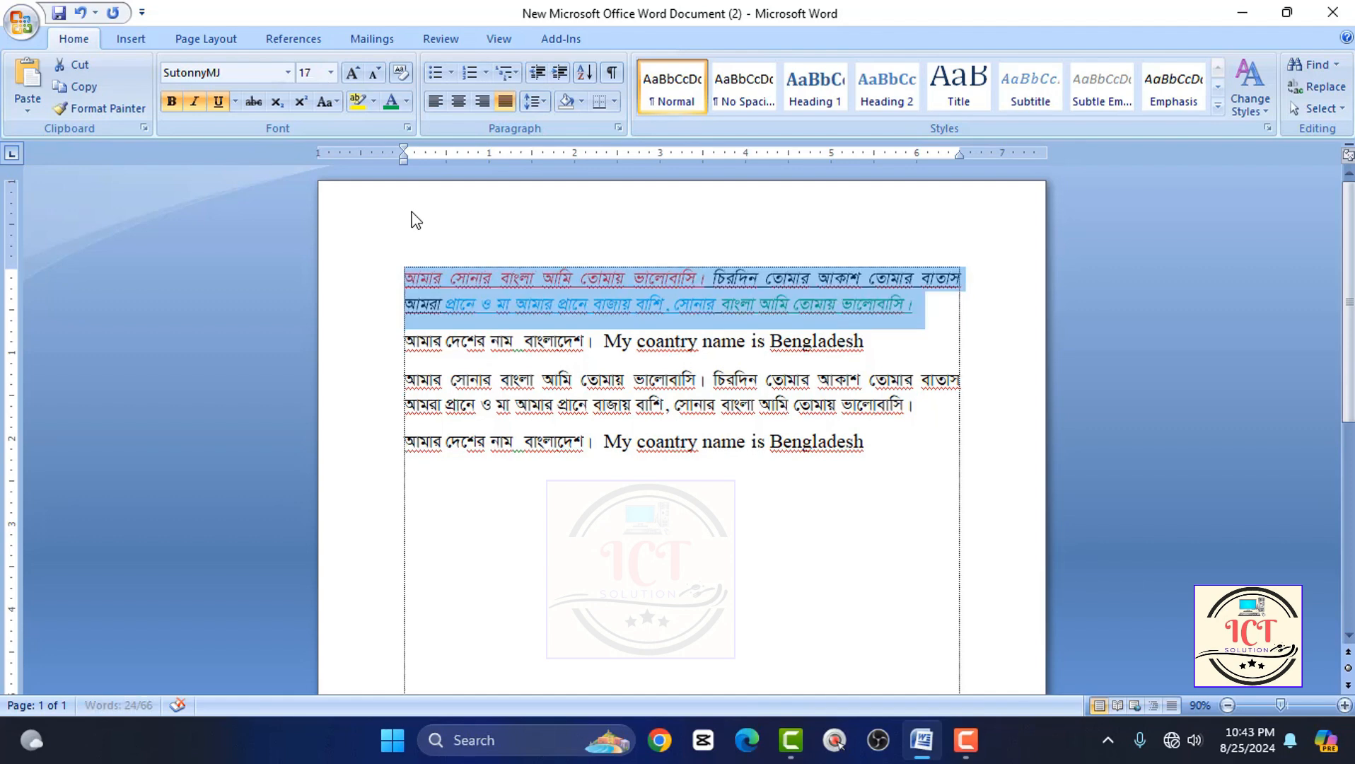
pyautogui.hotkey('ctrl', ']')
pyautogui.hotkey('ctrl', ']')
pyautogui.hotkey('ctrl', ']')
pyautogui.hotkey('ctrl', ']')
pyautogui.hotkey('ctrl', ']')
pyautogui.hotkey('ctrl', ']')
pyautogui.hotkey('ctrl', ']')
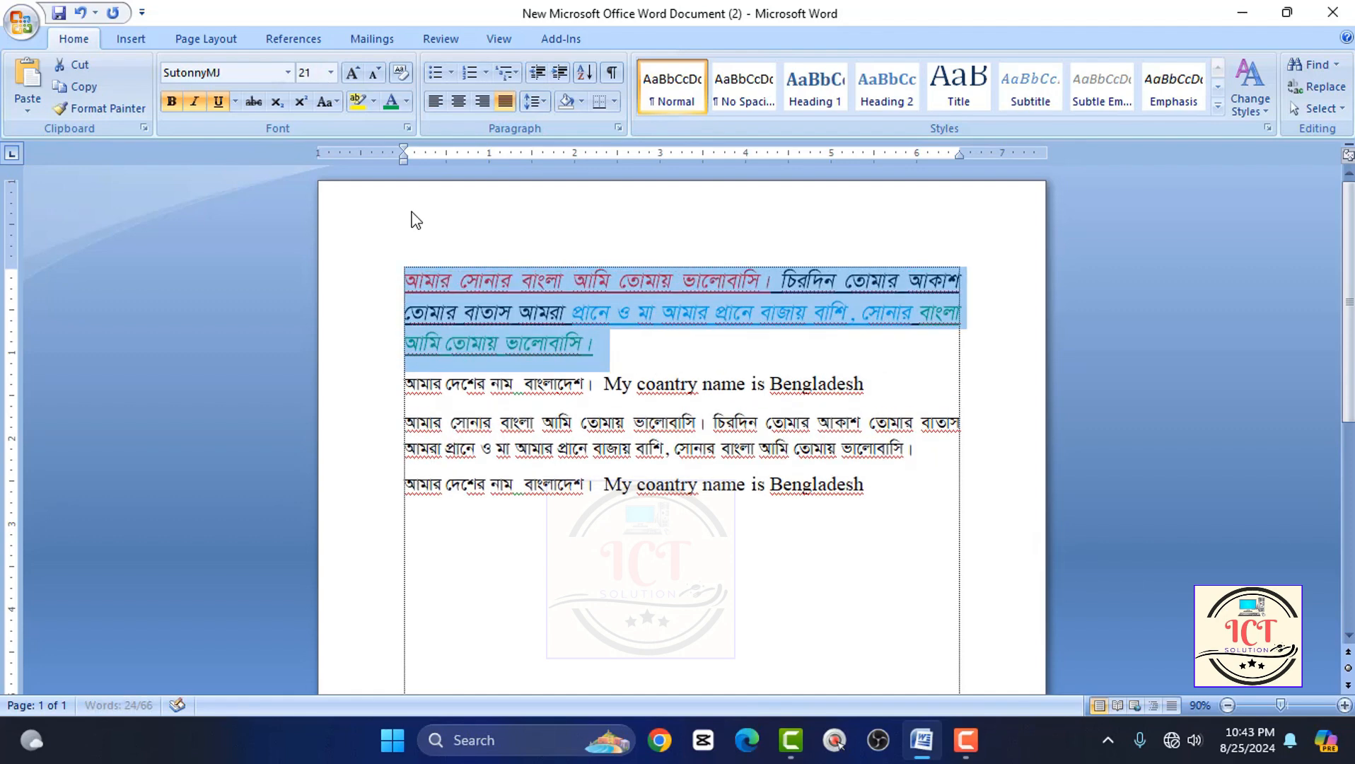
pyautogui.hotkey('ctrl', '[')
pyautogui.hotkey('ctrl', '[')
pyautogui.hotkey('ctrl', '[')
pyautogui.hotkey('ctrl', ']')
pyautogui.hotkey('ctrl', ']')
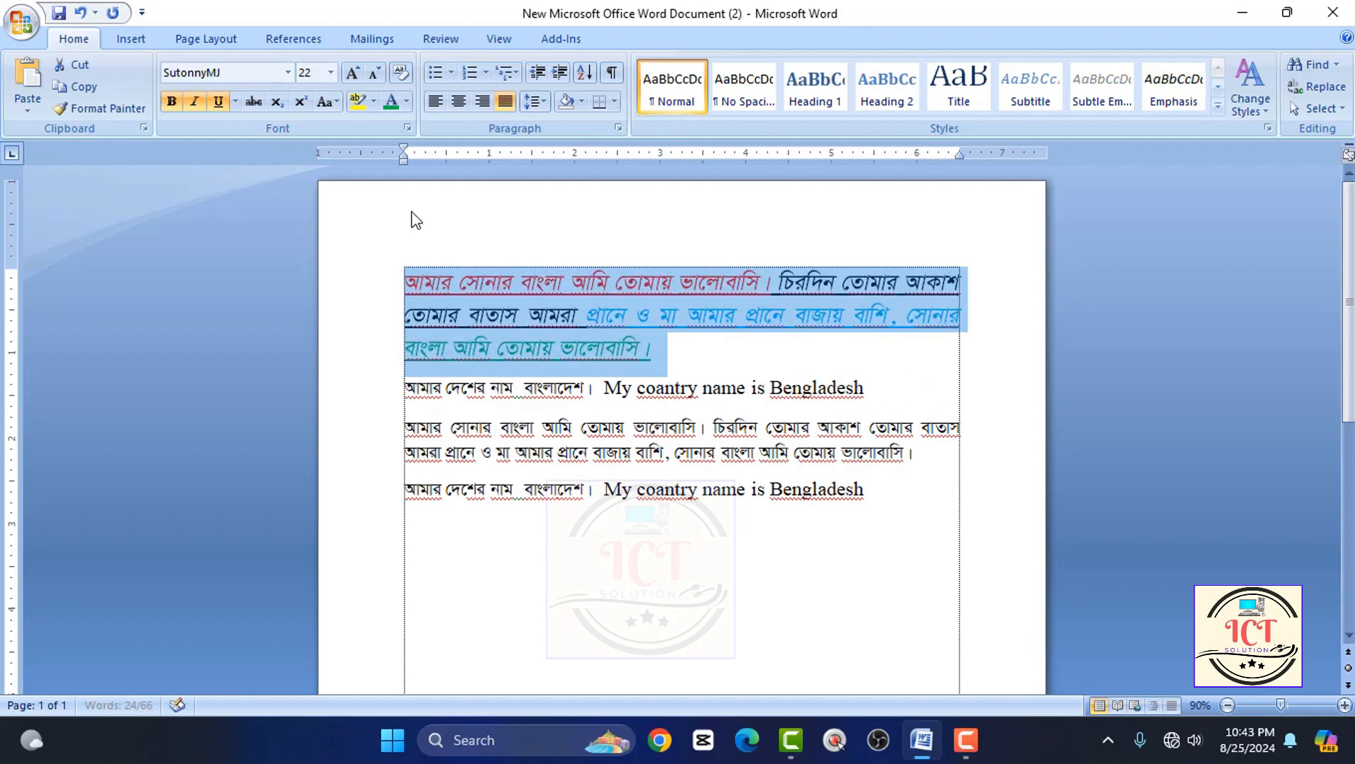
pyautogui.hotkey('ctrl', ']')
pyautogui.hotkey('ctrl', '[')
pyautogui.hotkey('ctrl', ']')
pyautogui.hotkey('ctrl', ']')
pyautogui.hotkey('ctrl', ']')
pyautogui.hotkey('ctrl', ']')
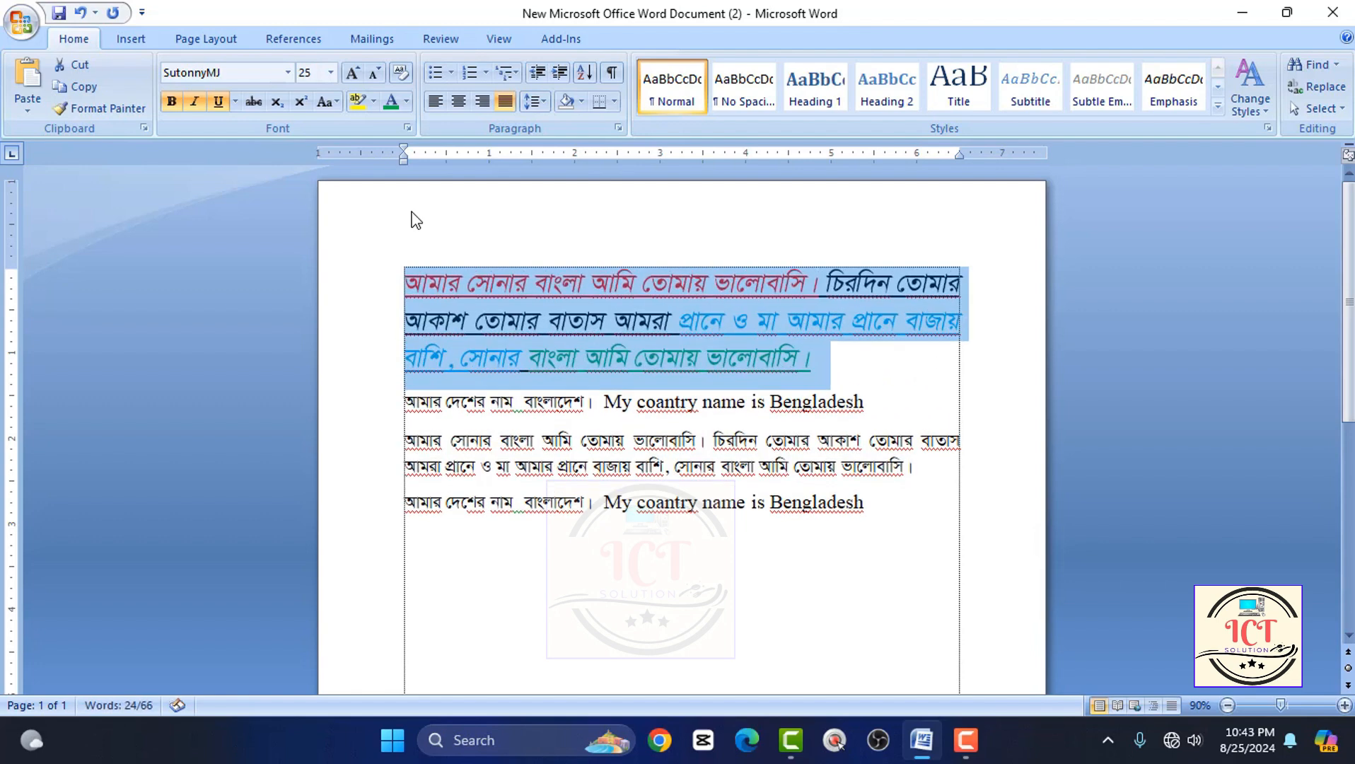
pyautogui.click(465, 284)
# Turn bold off and on again for the first paragraph, leaving it bold and deselected.
pyautogui.moveTo(404, 282); pyautogui.dragTo(843, 356)
pyautogui.click(171, 101)
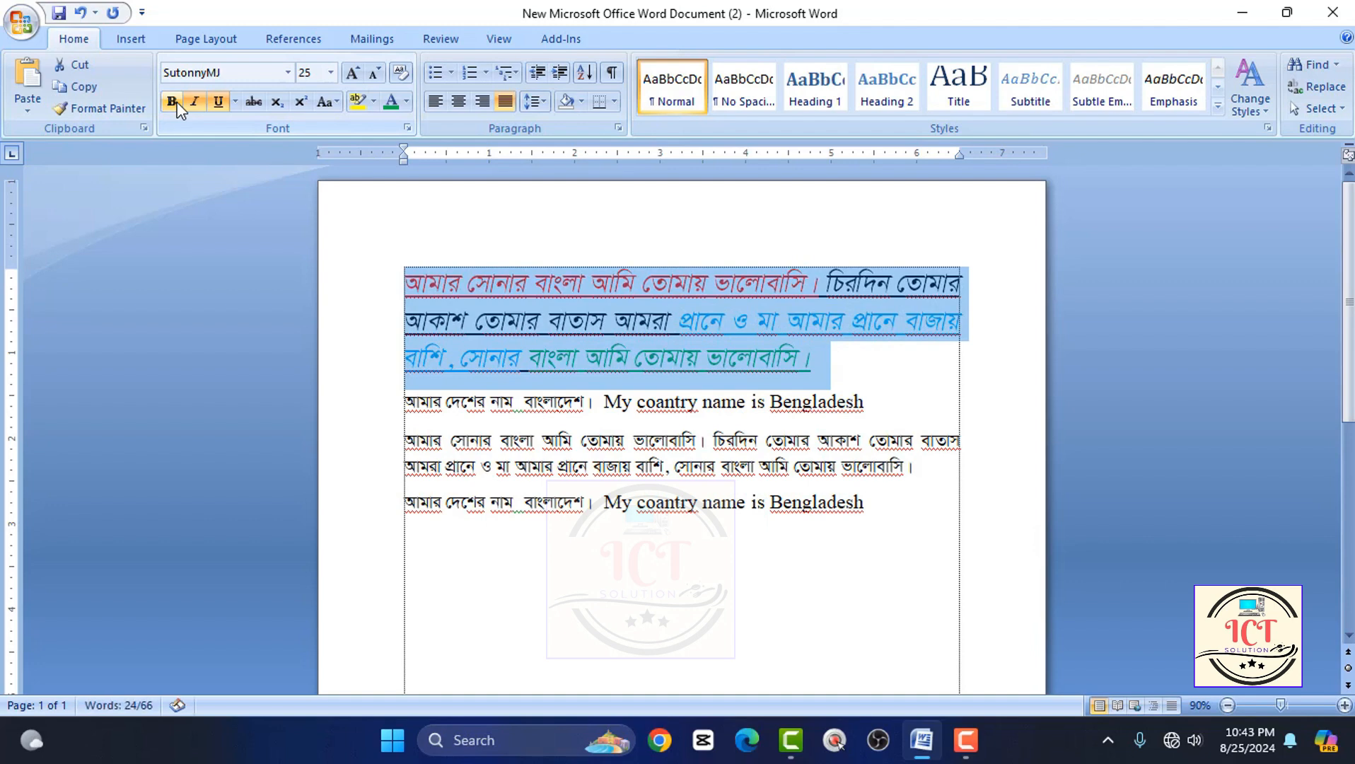
pyautogui.click(173, 102)
pyautogui.click(172, 102)
pyautogui.click(172, 101)
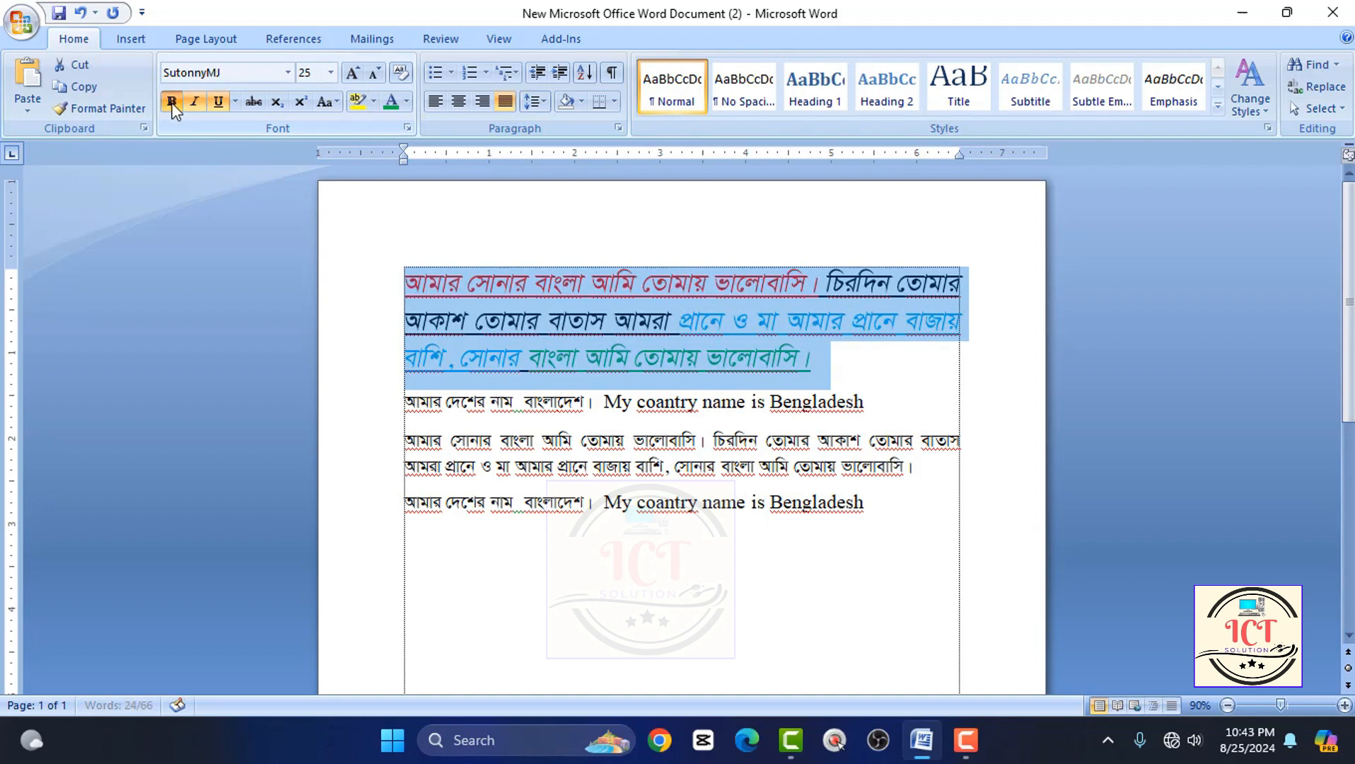
pyautogui.click(550, 294)
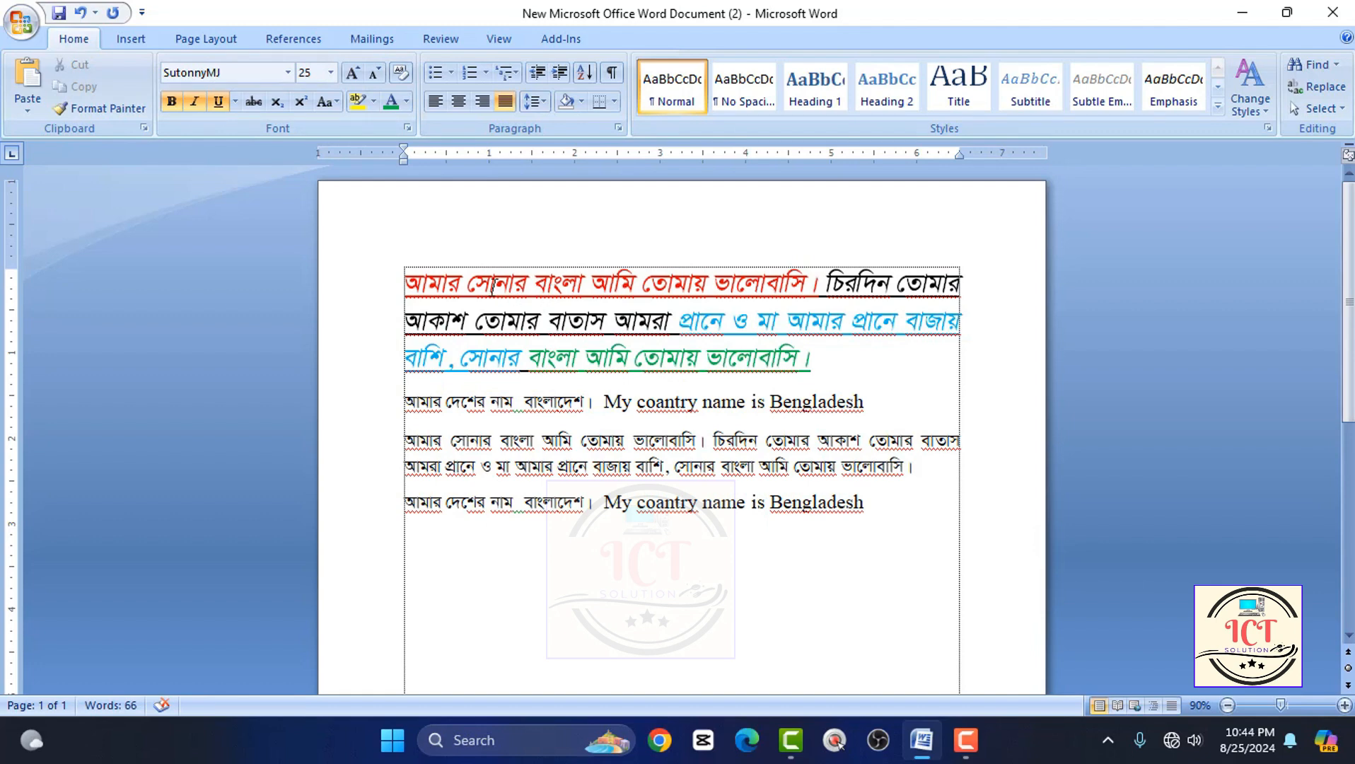
# Turn italics off and on again for the first paragraph, leaving it italic and deselected.
pyautogui.moveTo(402, 276); pyautogui.dragTo(793, 348)
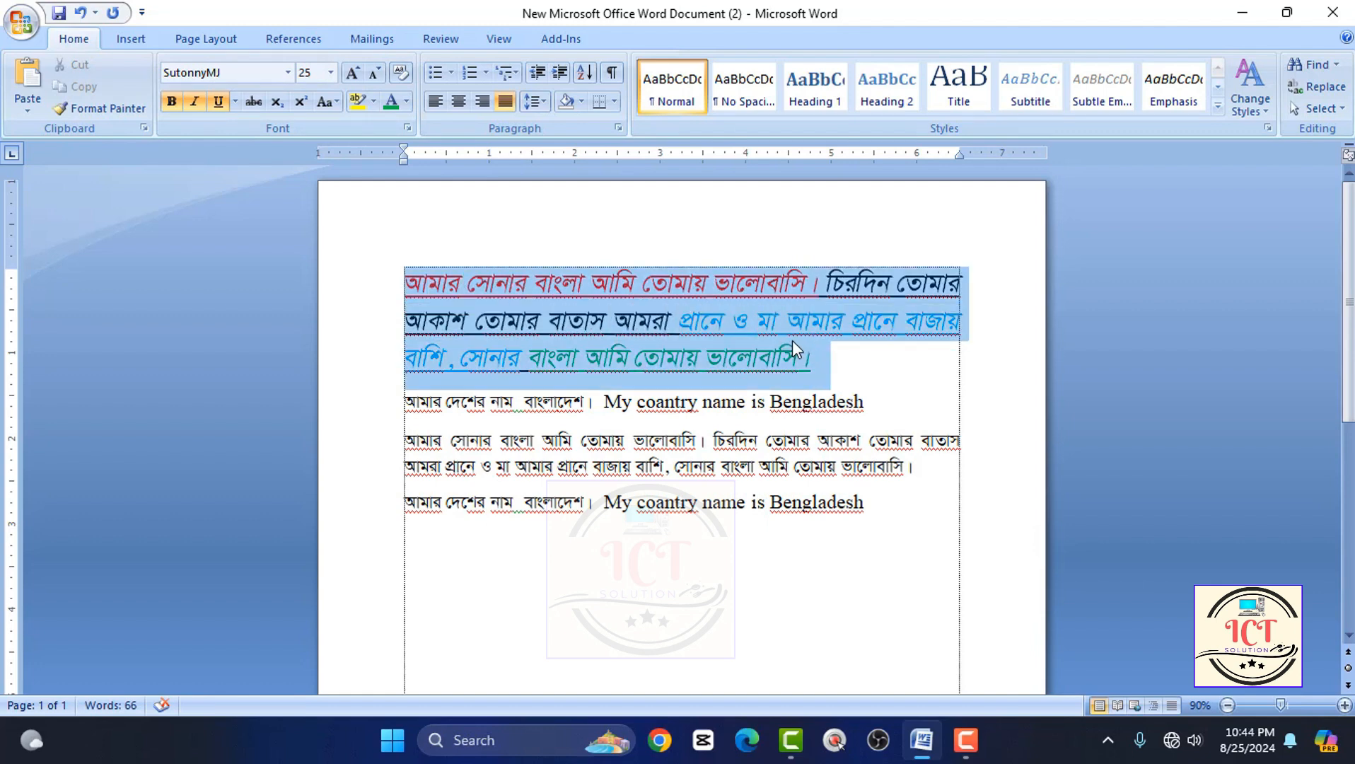
pyautogui.click(195, 102)
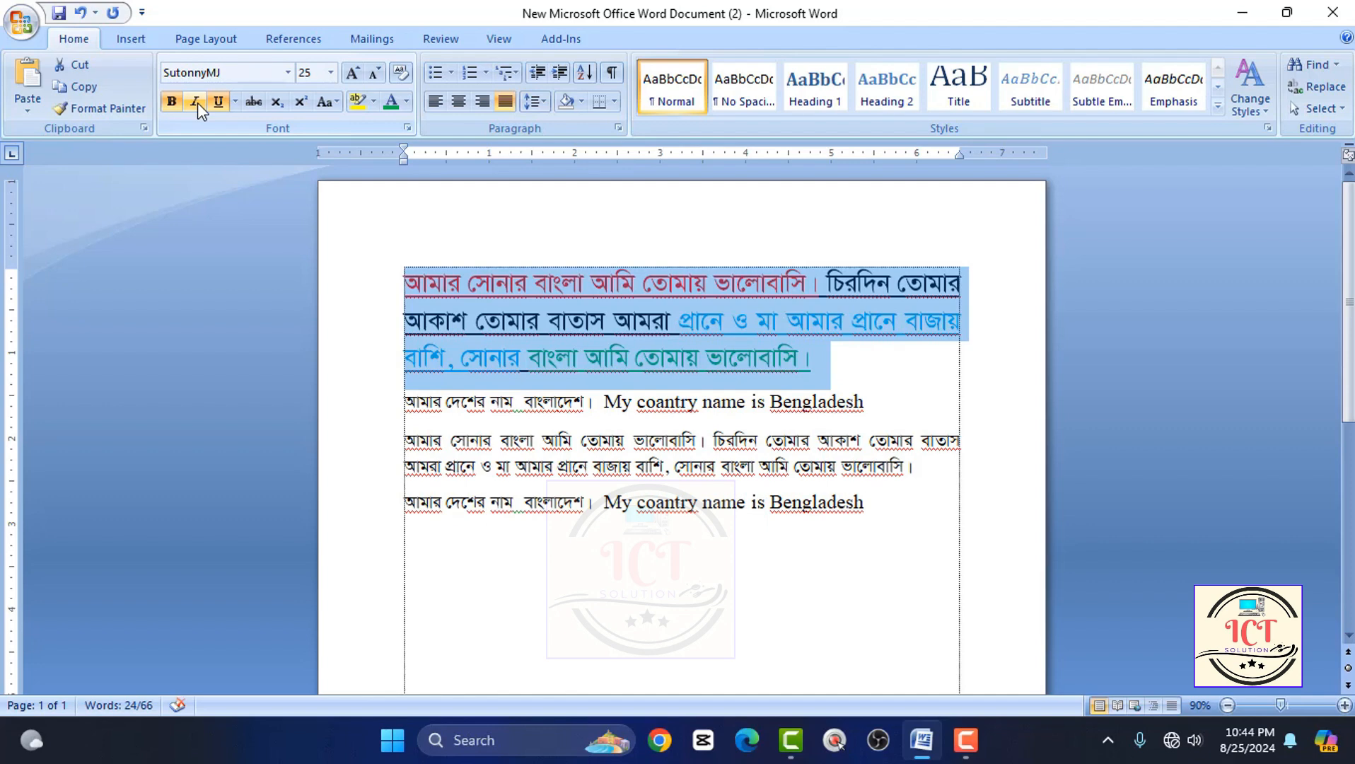
pyautogui.click(197, 103)
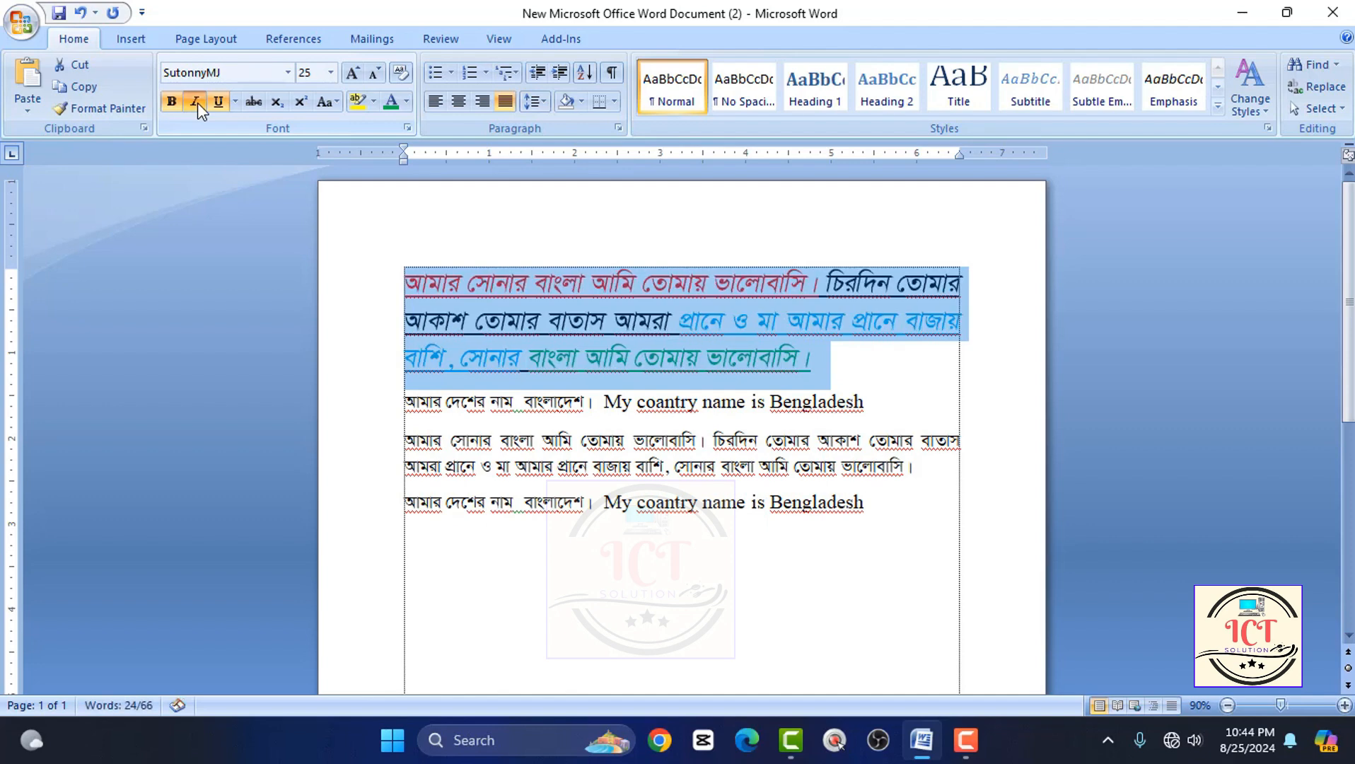
pyautogui.click(445, 256)
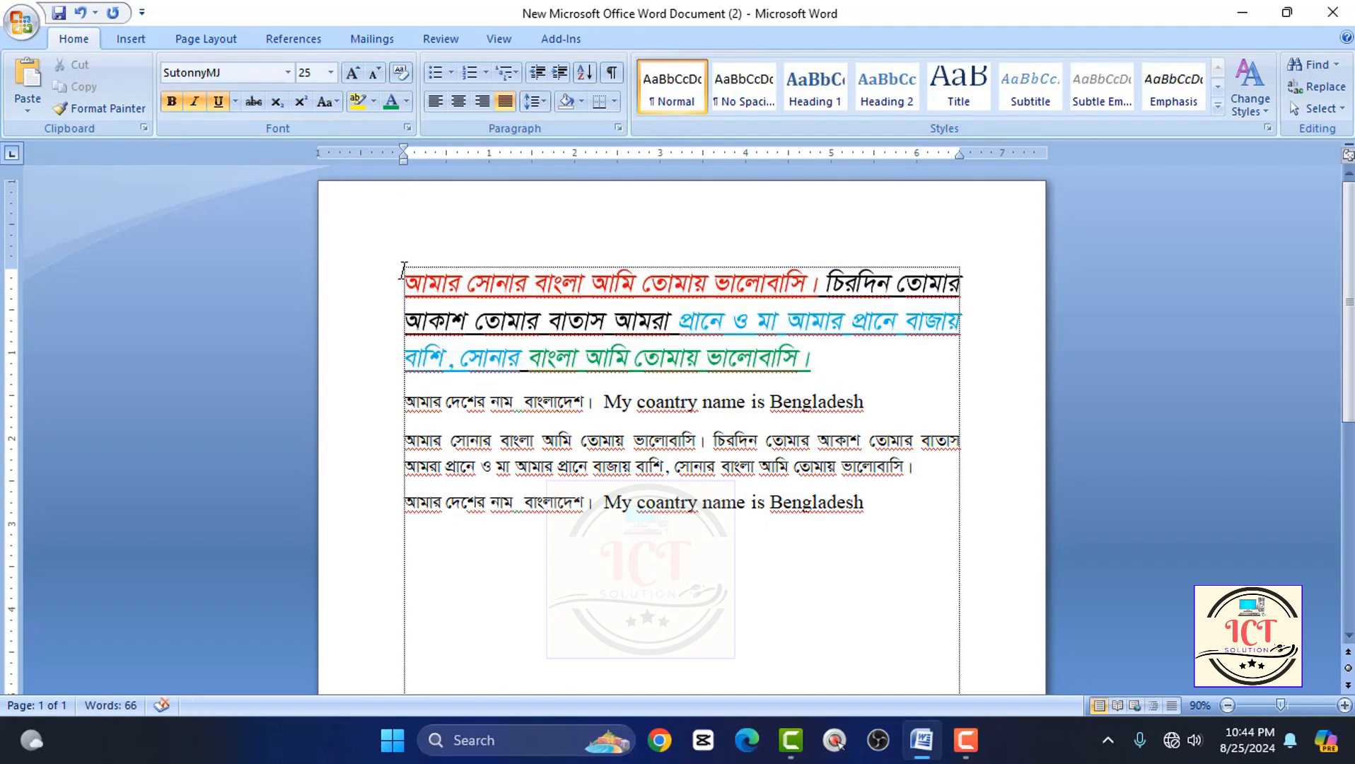
# Remove the underline from the whole first paragraph, deselect it and minimize the document window.
pyautogui.moveTo(404, 276); pyautogui.dragTo(844, 360)
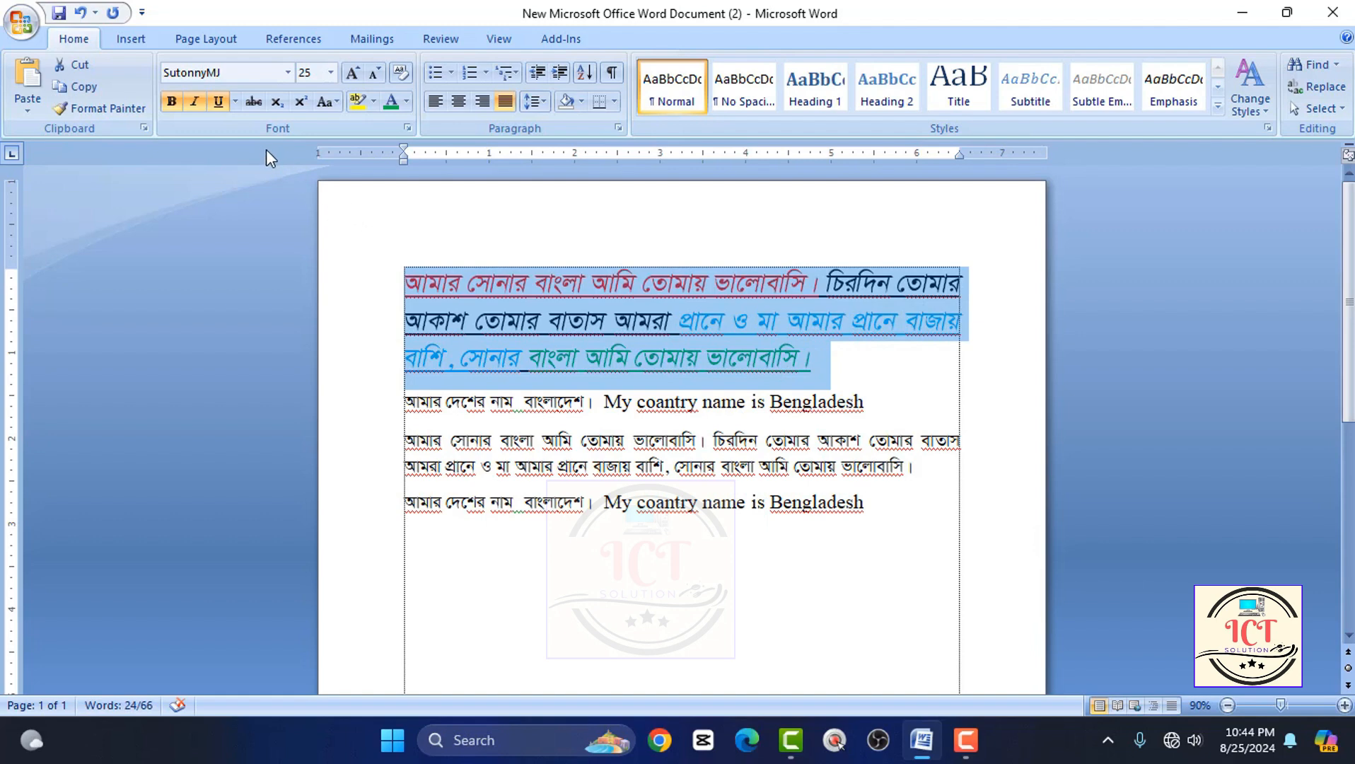
pyautogui.hotkey('ctrl', 'u')
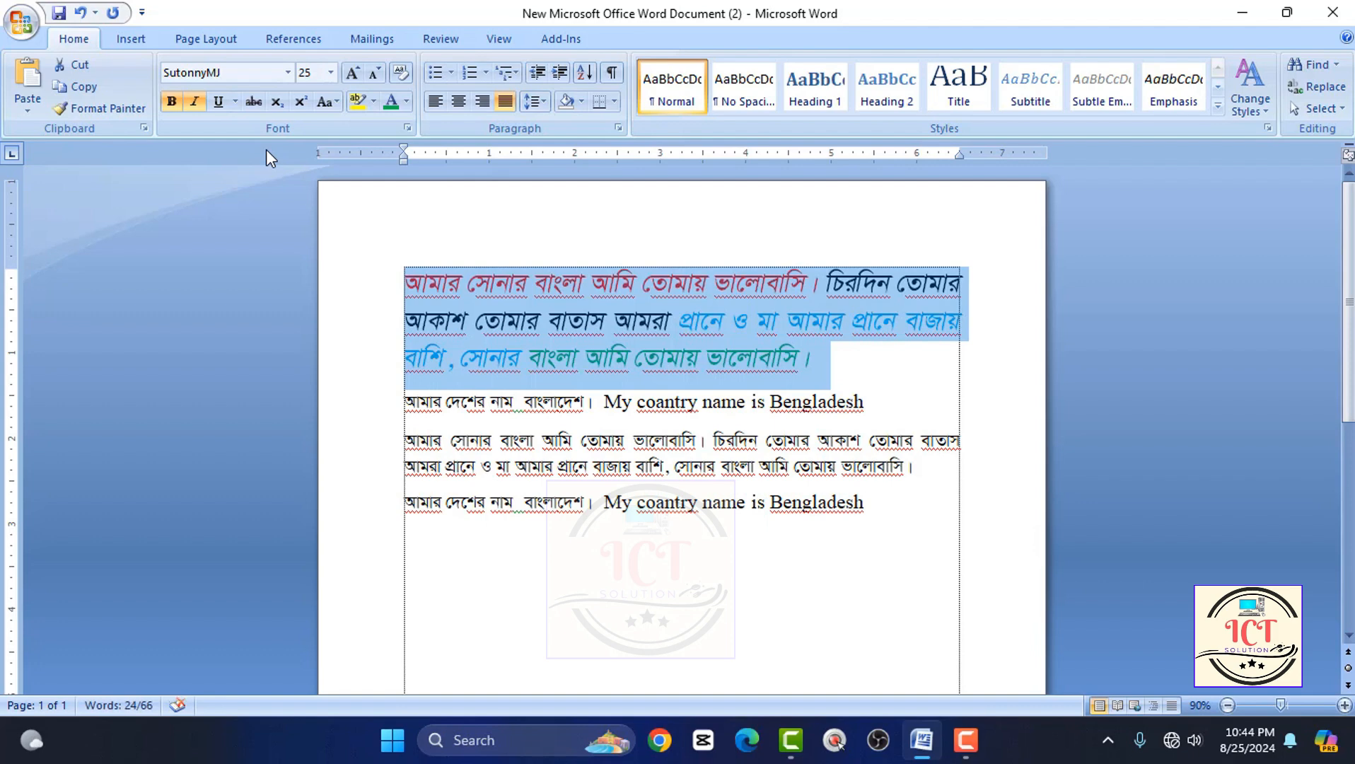
pyautogui.hotkey('ctrl', 'u')
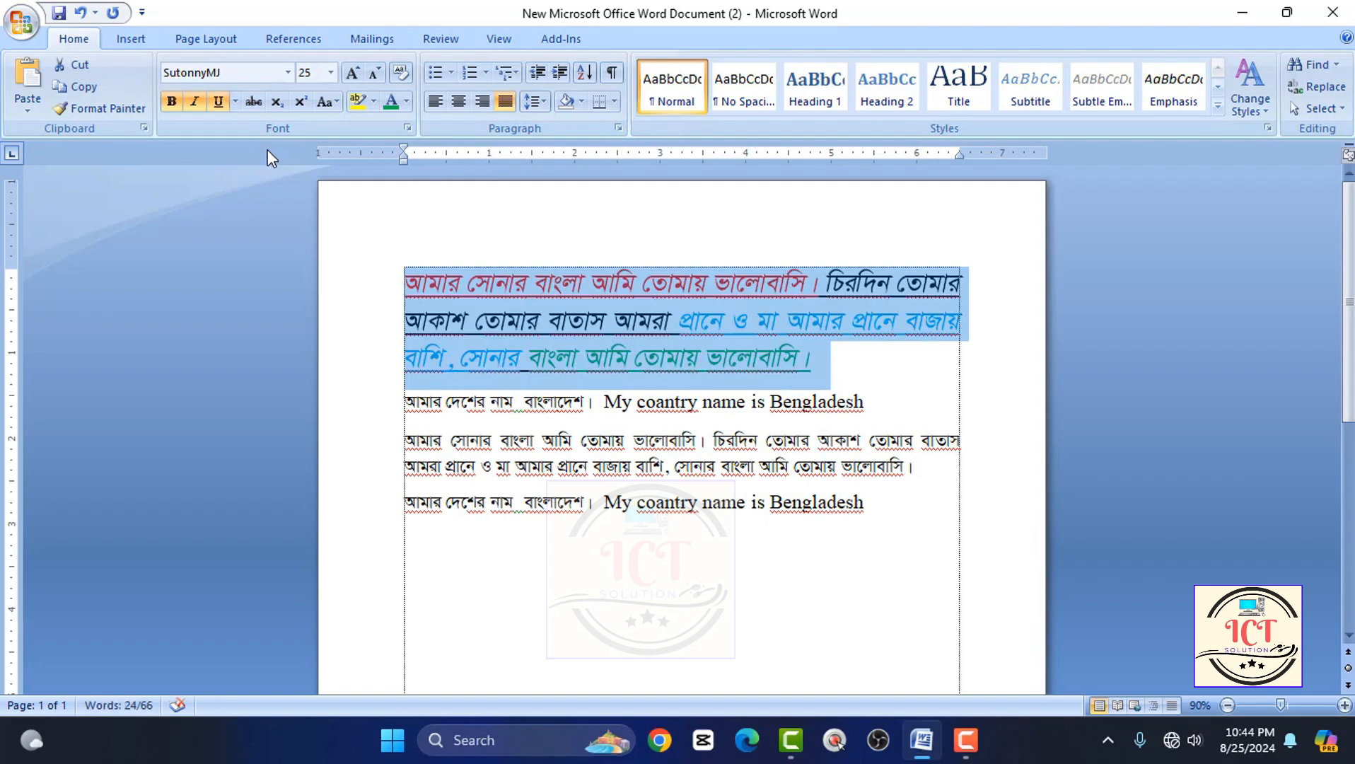
pyautogui.hotkey('ctrl', 'u')
pyautogui.click(509, 283)
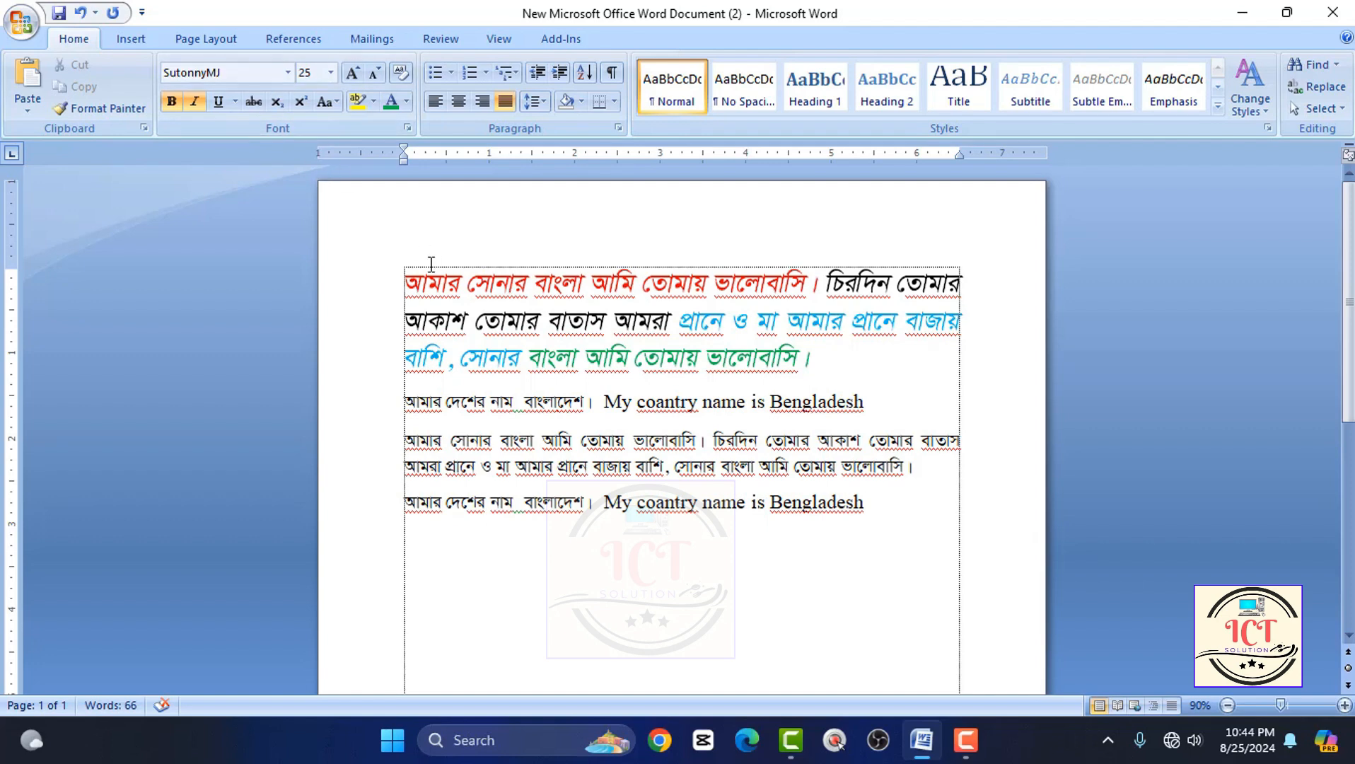
pyautogui.click(1242, 12)
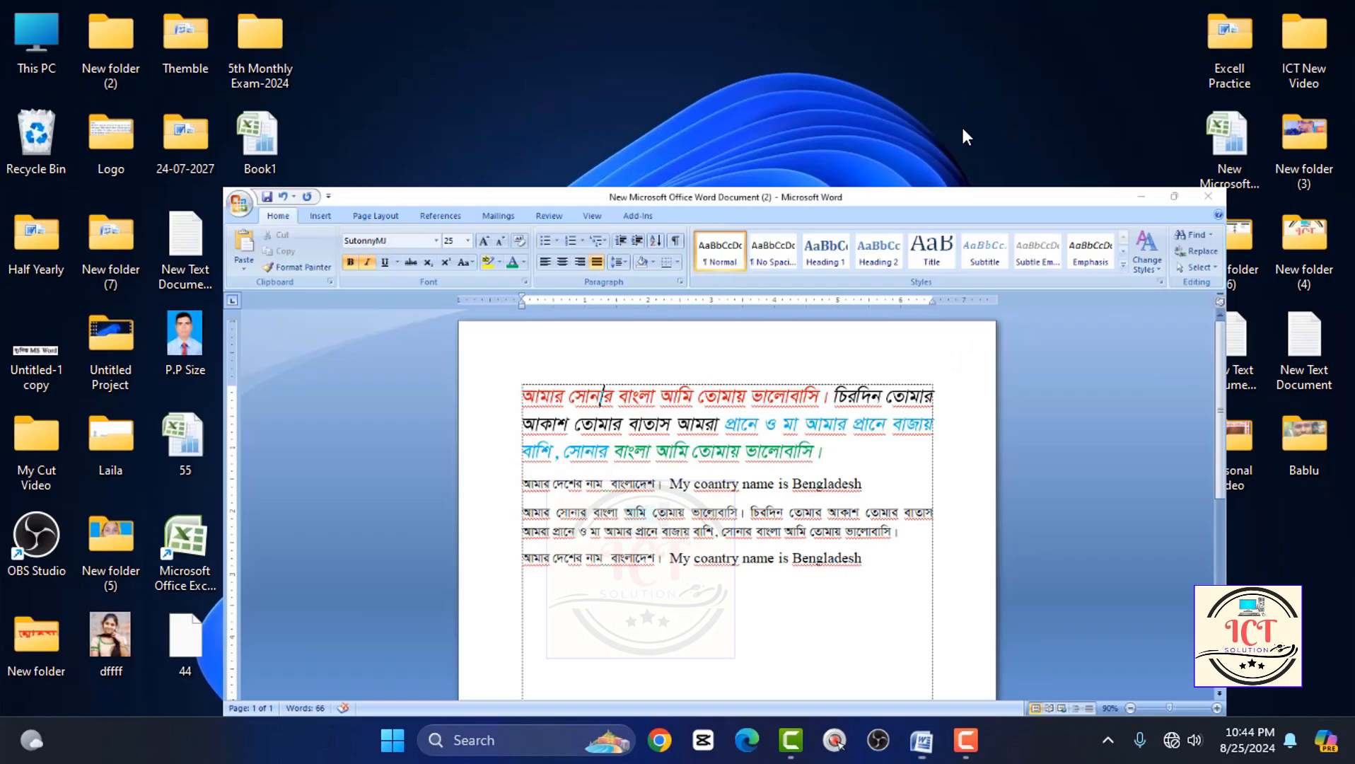